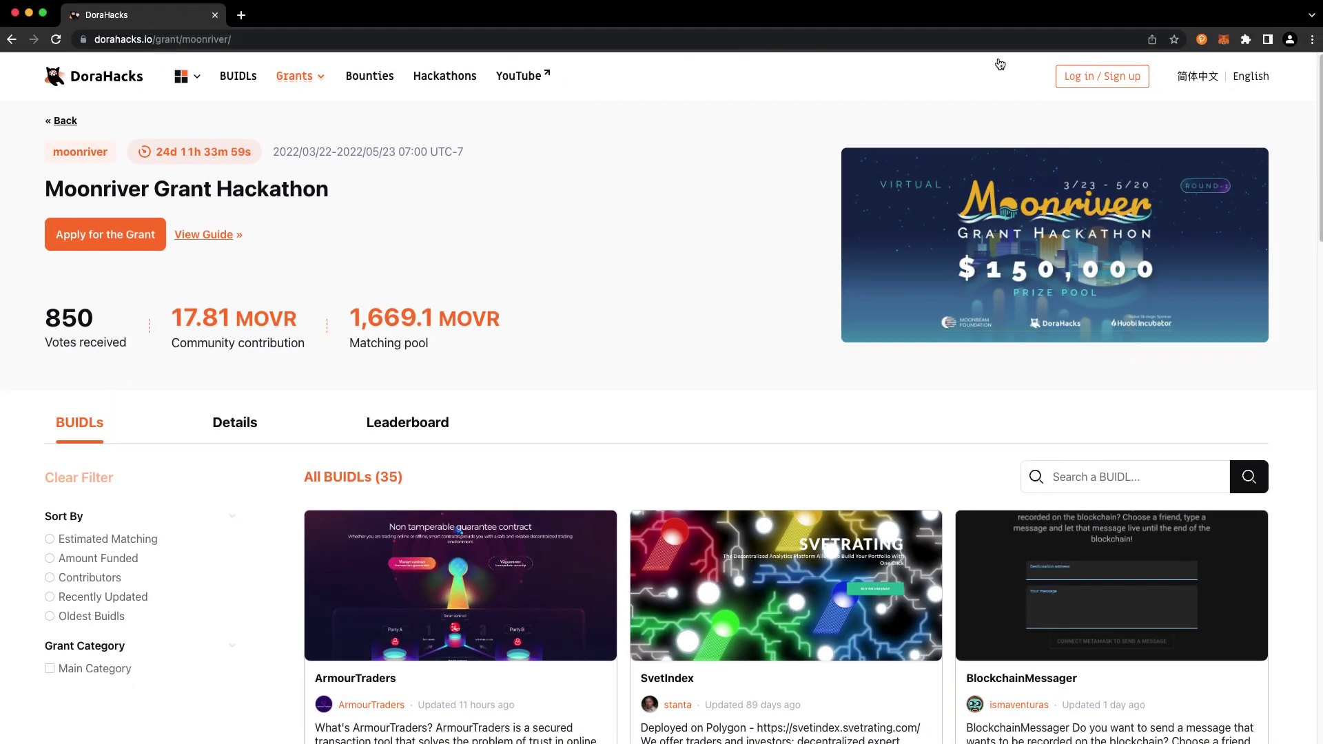
Step: Log in to DoraHacks with MetaMask by connecting the wallet account and signing in
click(1111, 81)
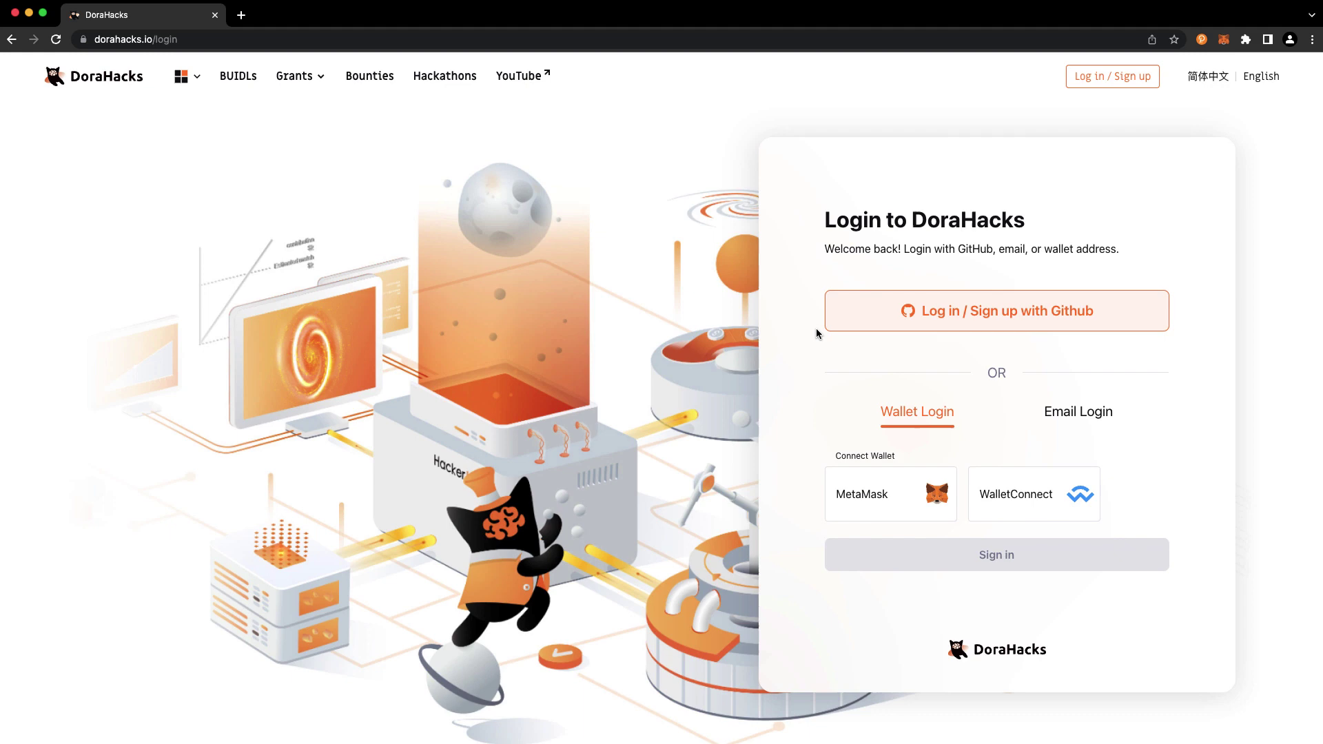
click(891, 498)
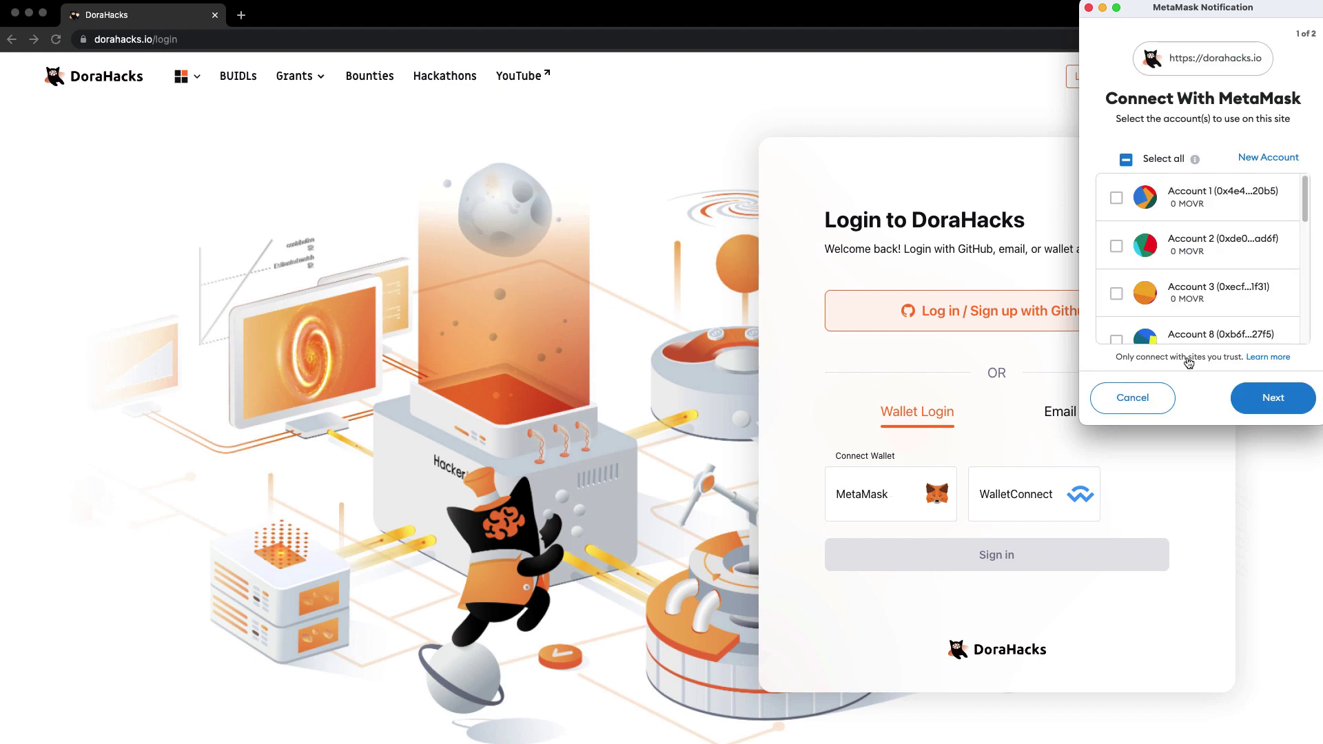
scroll(1190, 290, down, 5)
click(1190, 321)
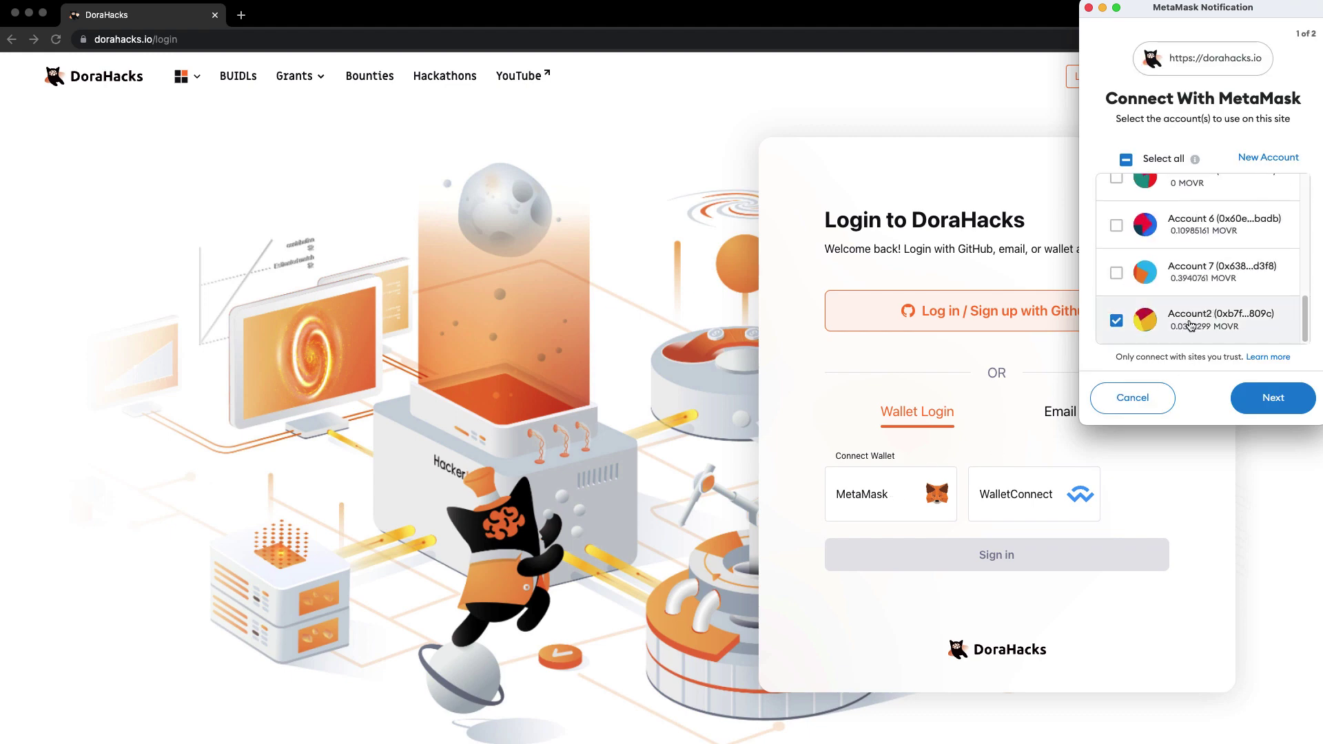
click(1273, 398)
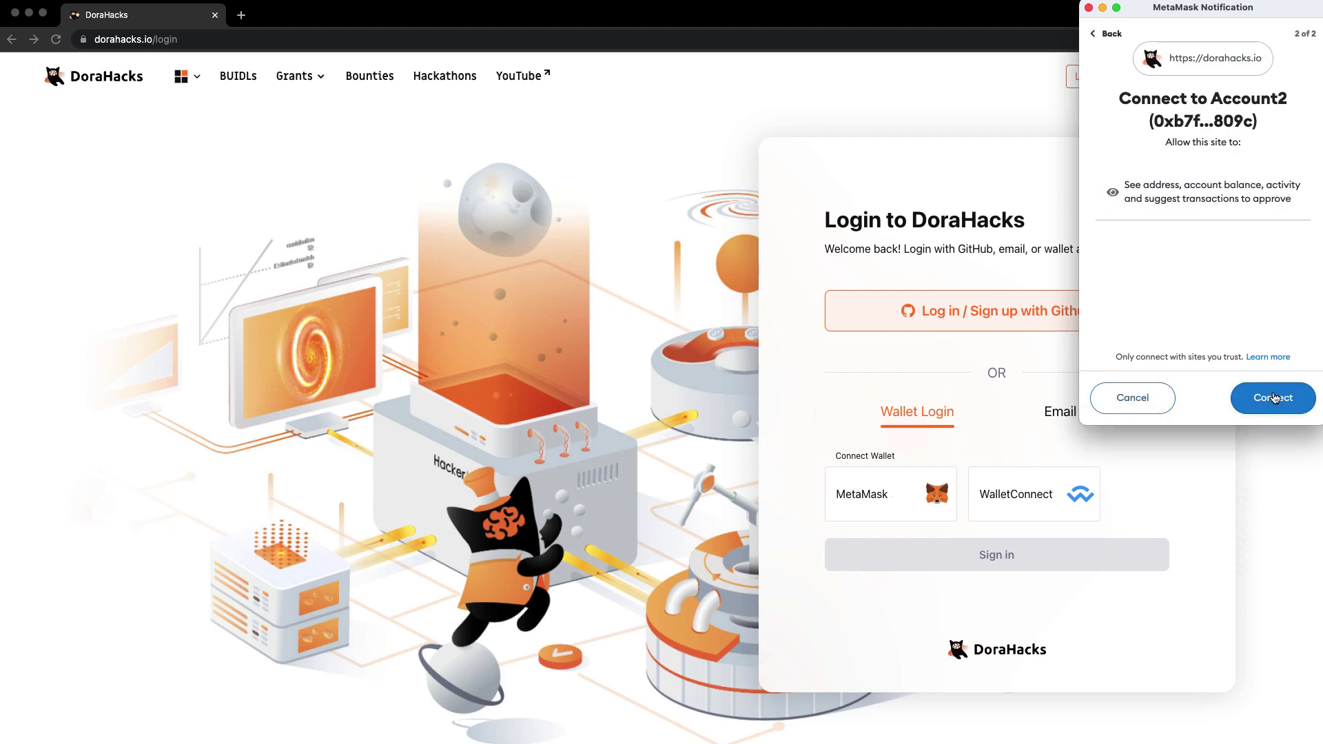
click(1273, 397)
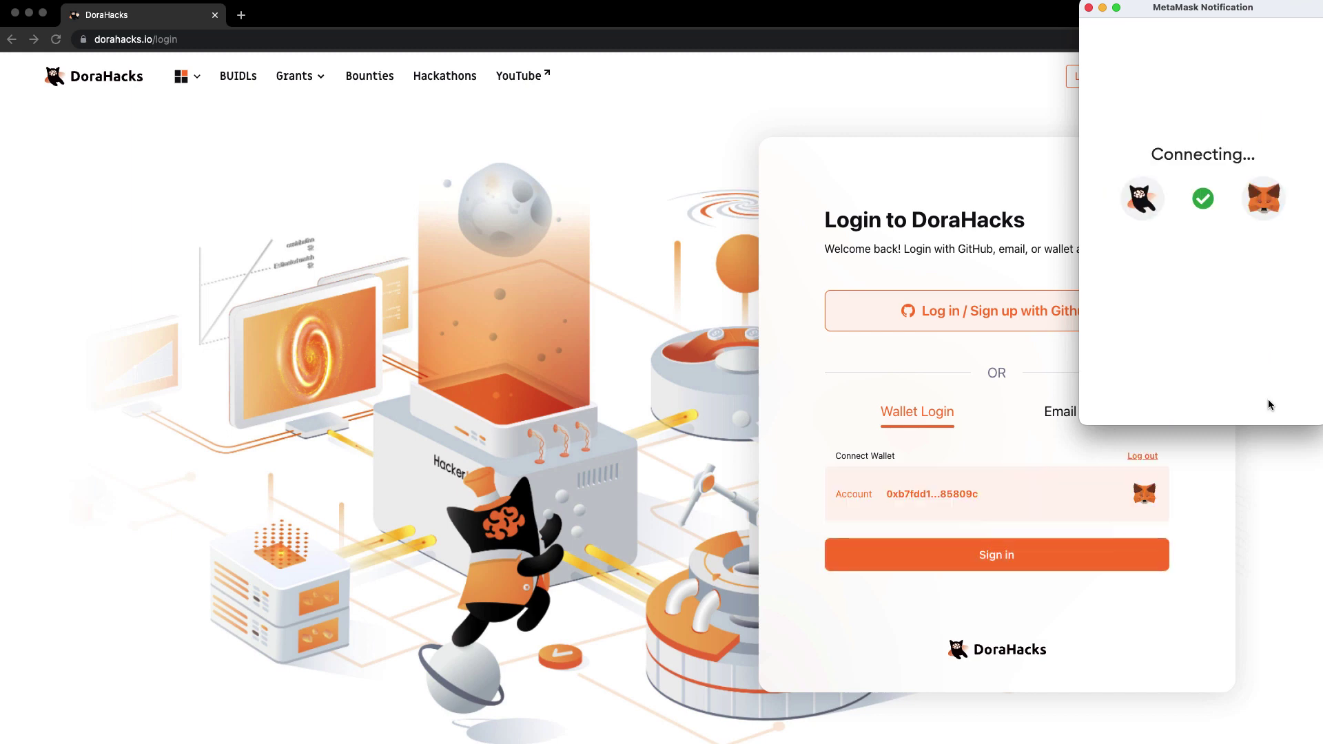
click(993, 557)
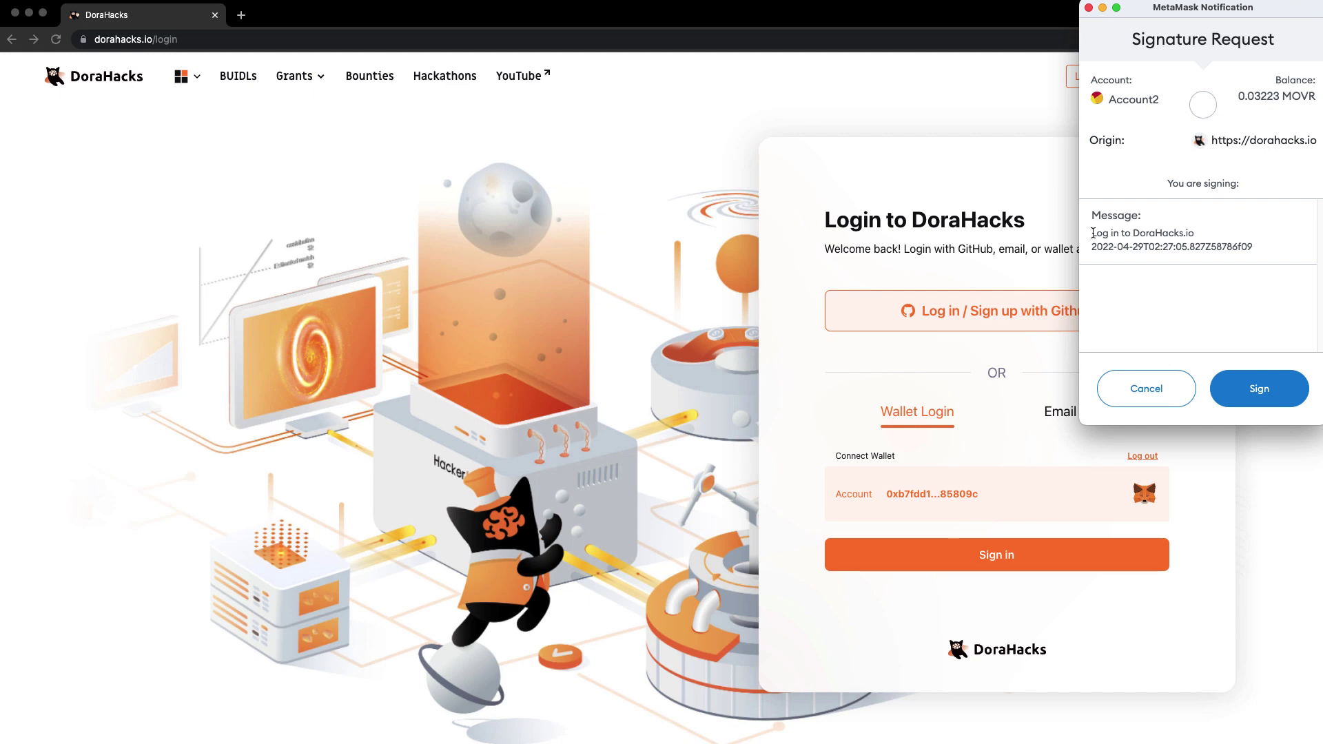
Step: Approve the MetaMask login signature, then submit and sign an email binding to the wallet
click(1272, 389)
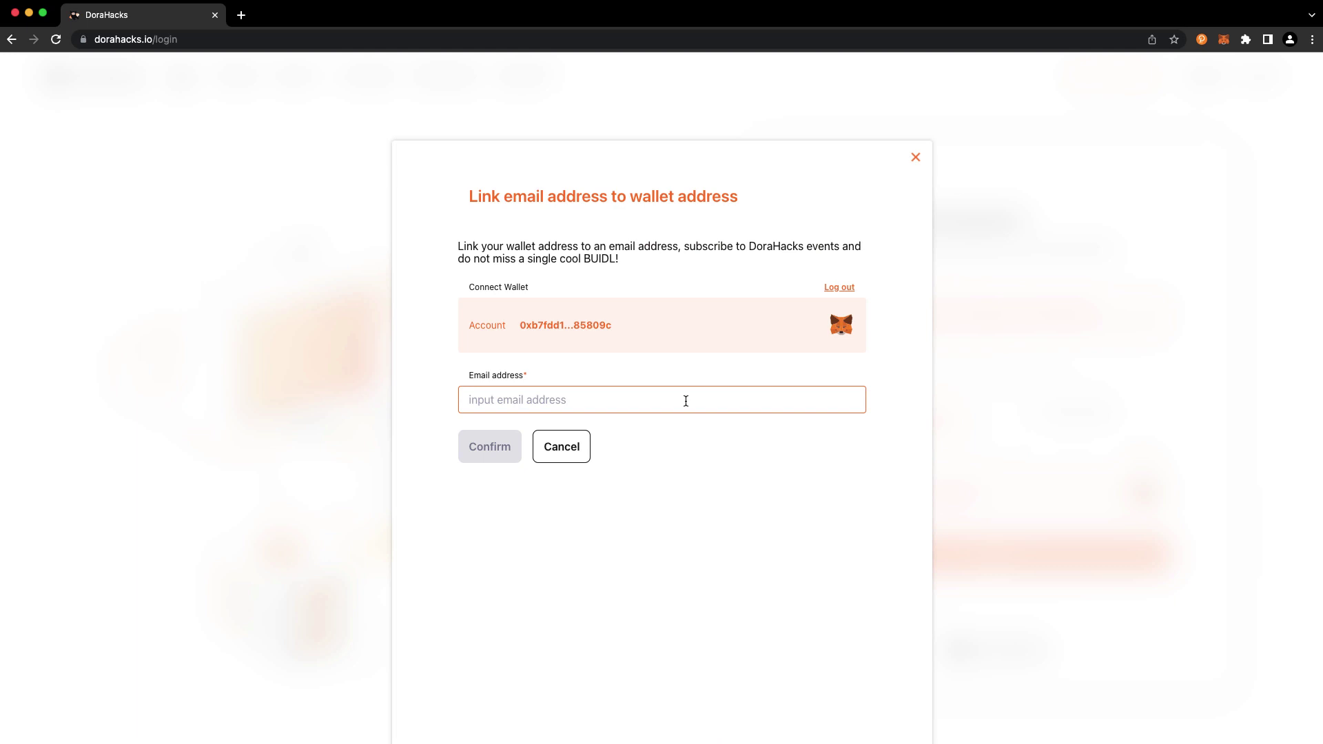
text(***)
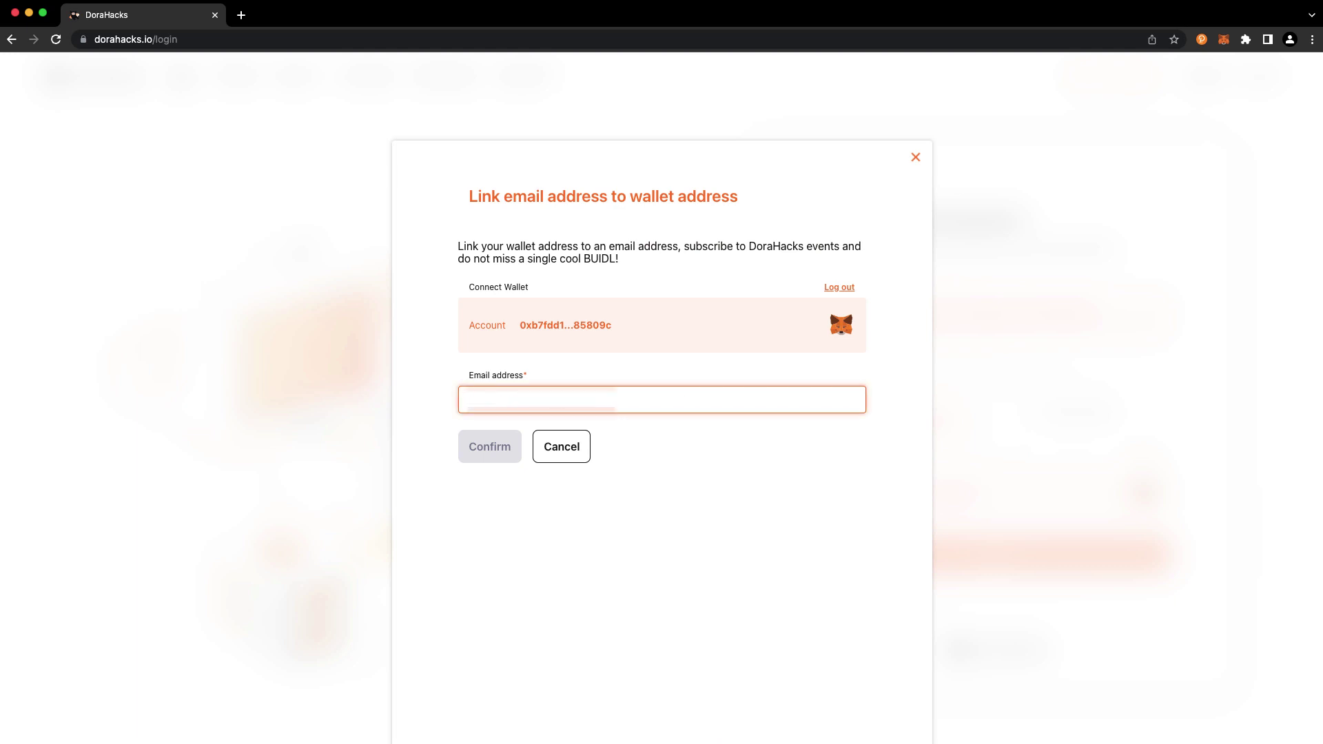
text(*******)
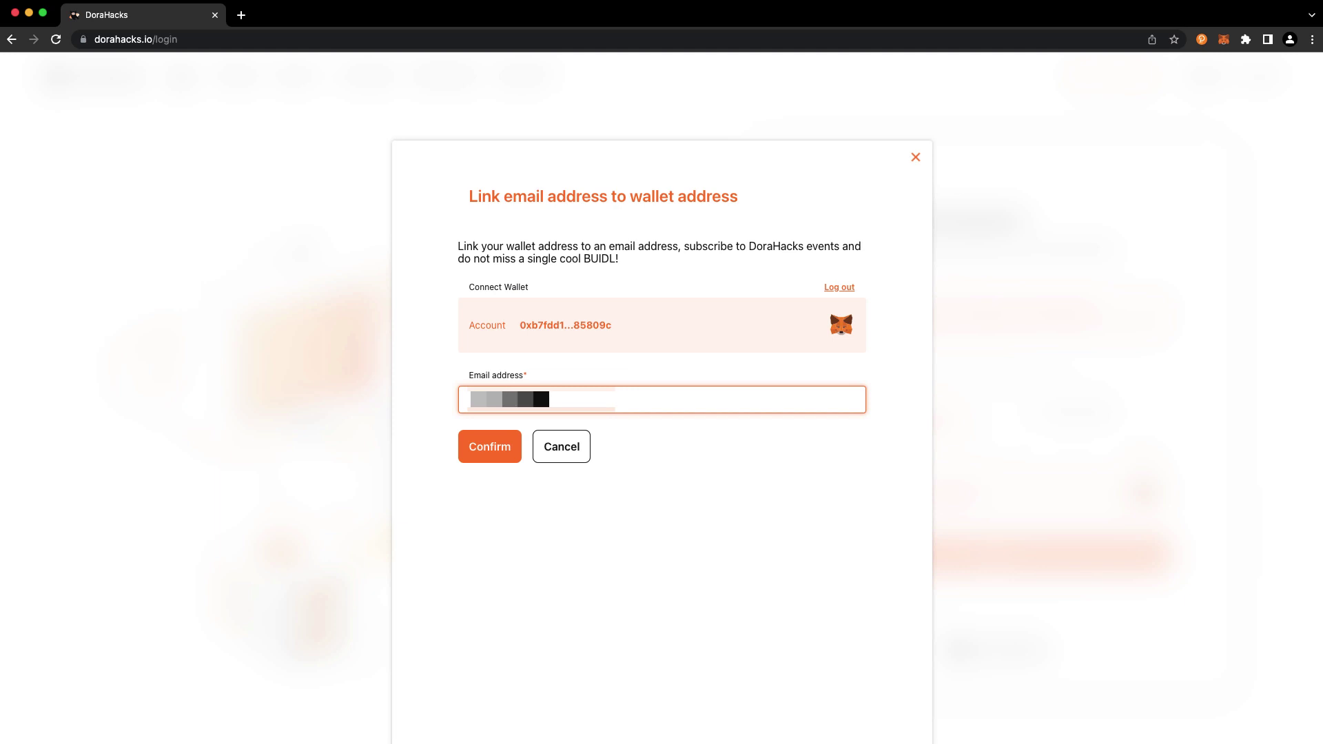
text(*)
click(491, 452)
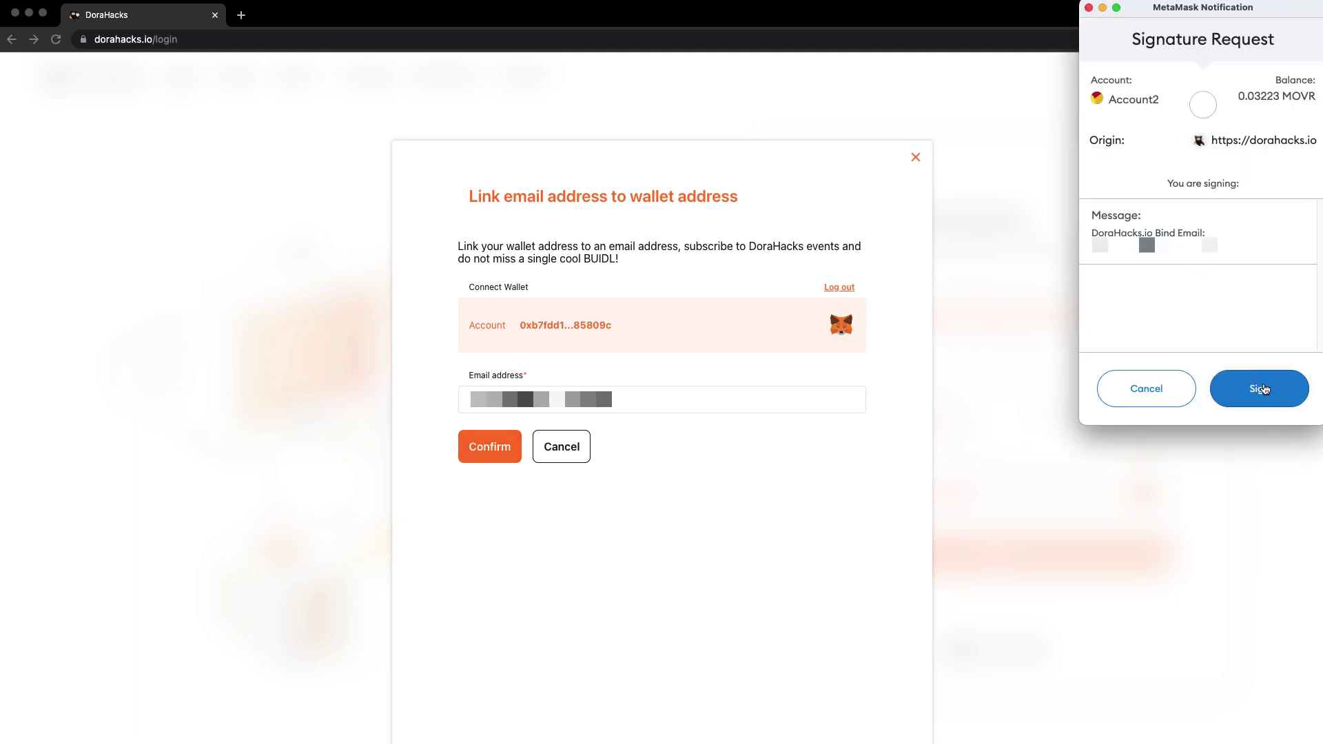
click(1264, 389)
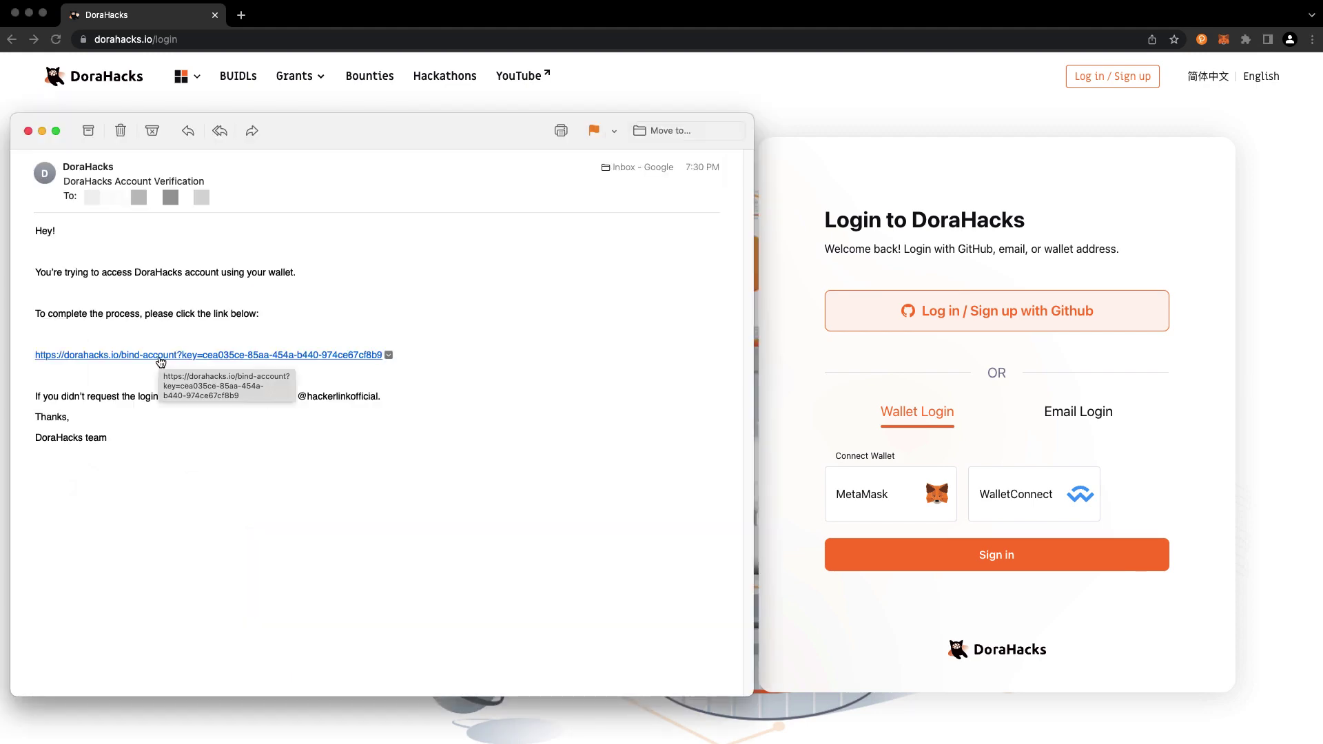
Step: Follow the bind-account link in the DoraHacks Account Verification email
click(160, 360)
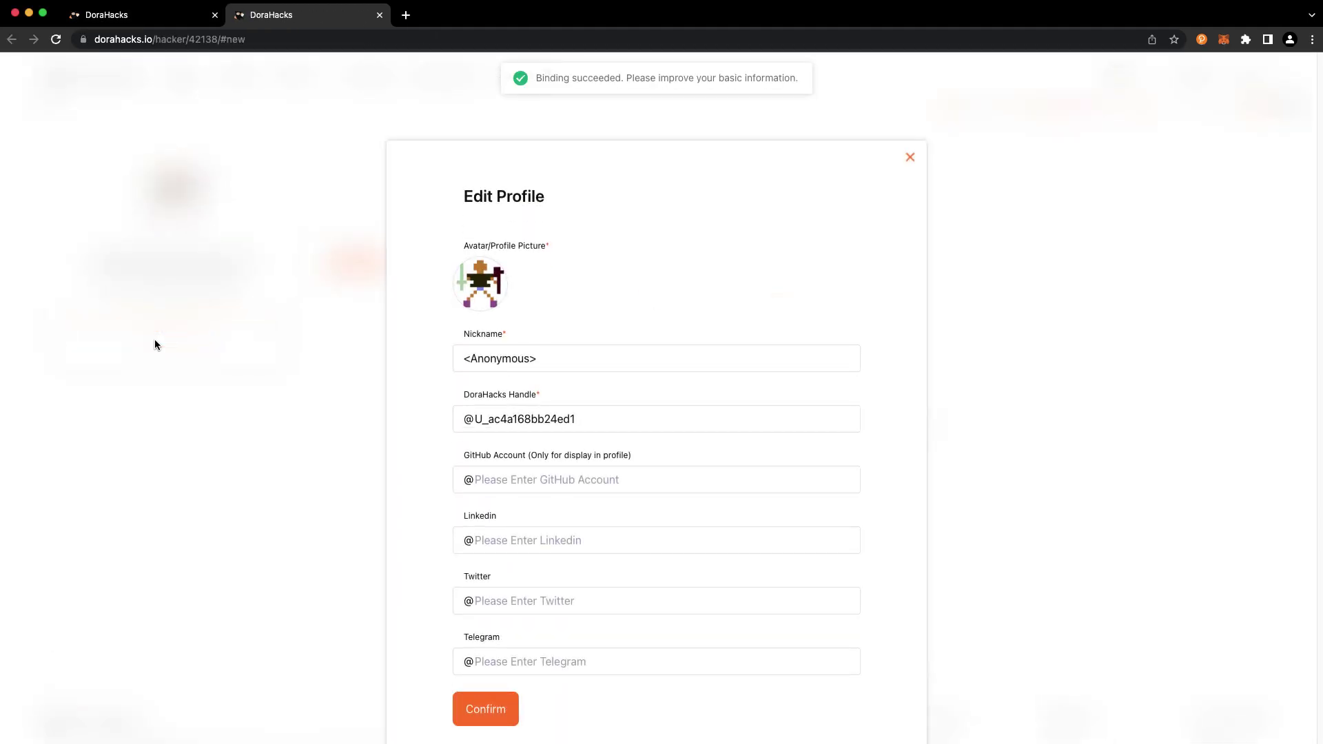
Step: Replace the Edit Profile nickname and DoraHacks Handle, then save the profile
click(576, 359)
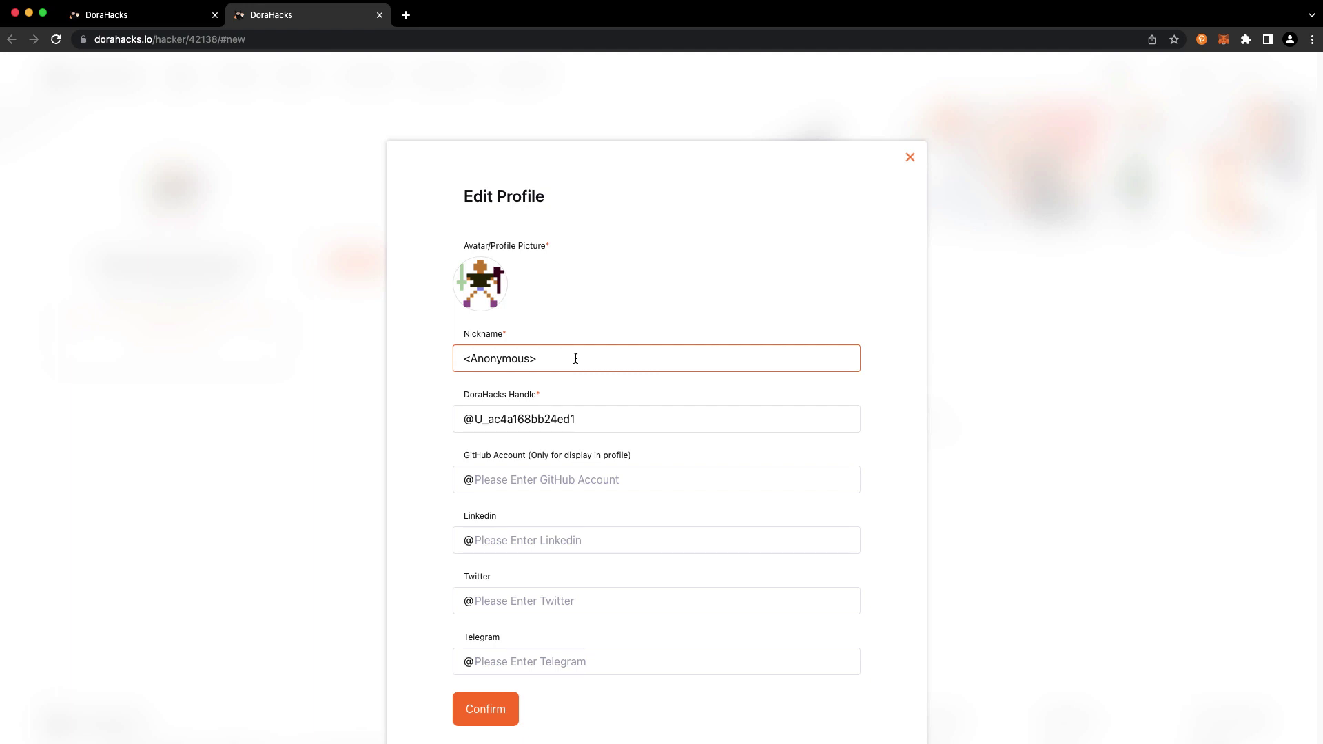
key(ctrl+a)
text(kevinpurestakedora)
triple_click(559, 419)
text(kevinpurestakedora)
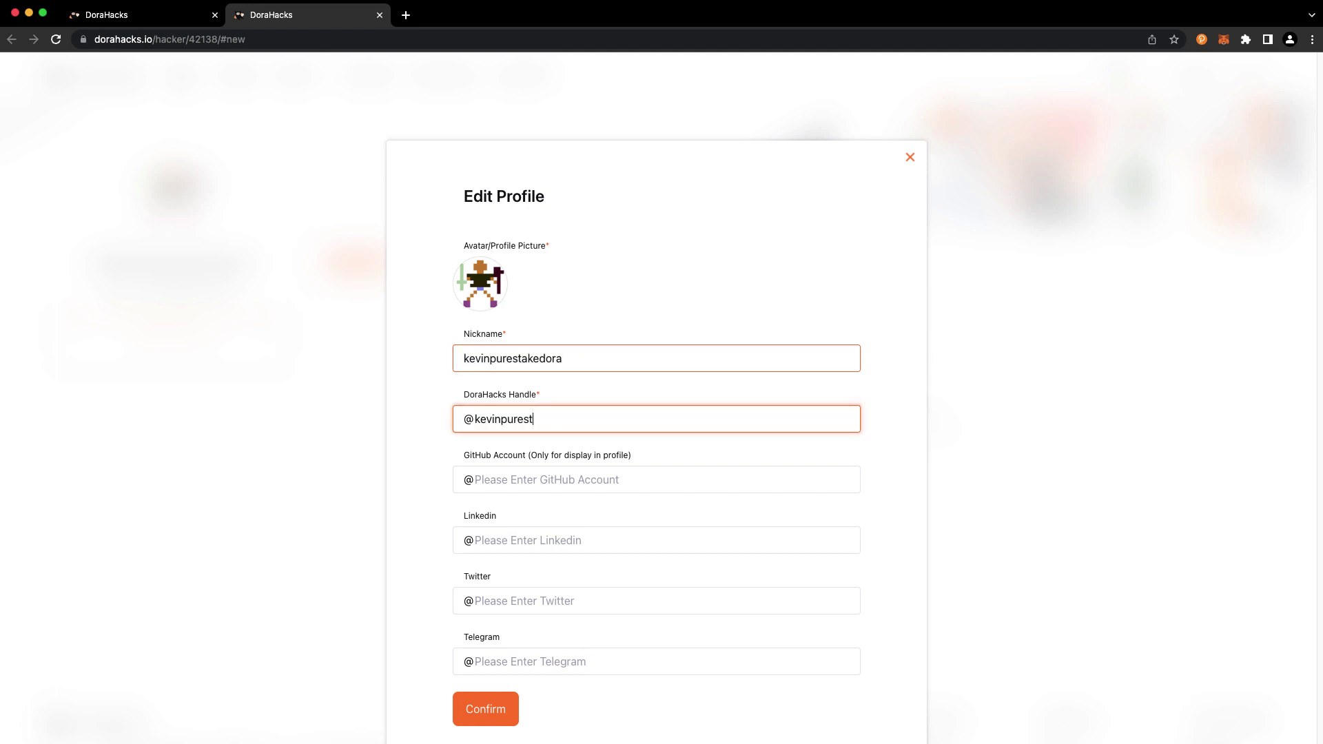
click(492, 712)
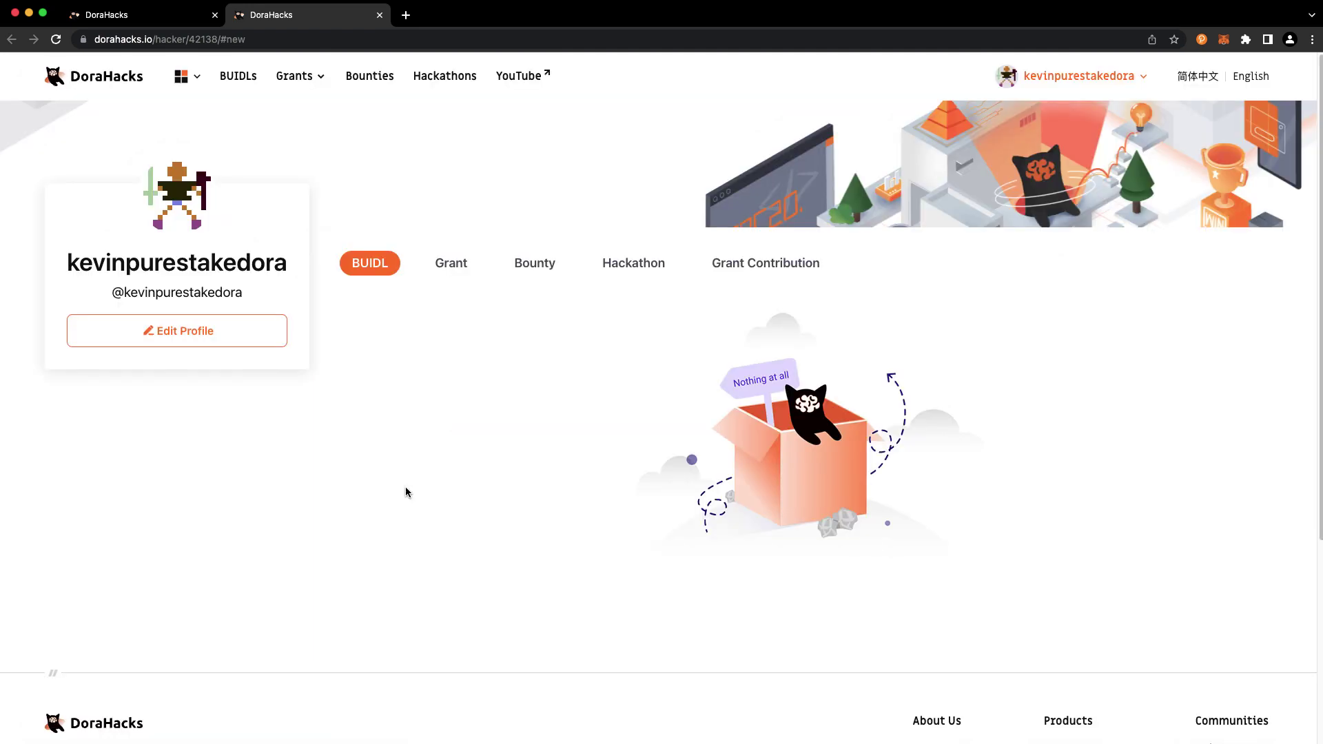
mouse_move(295, 75)
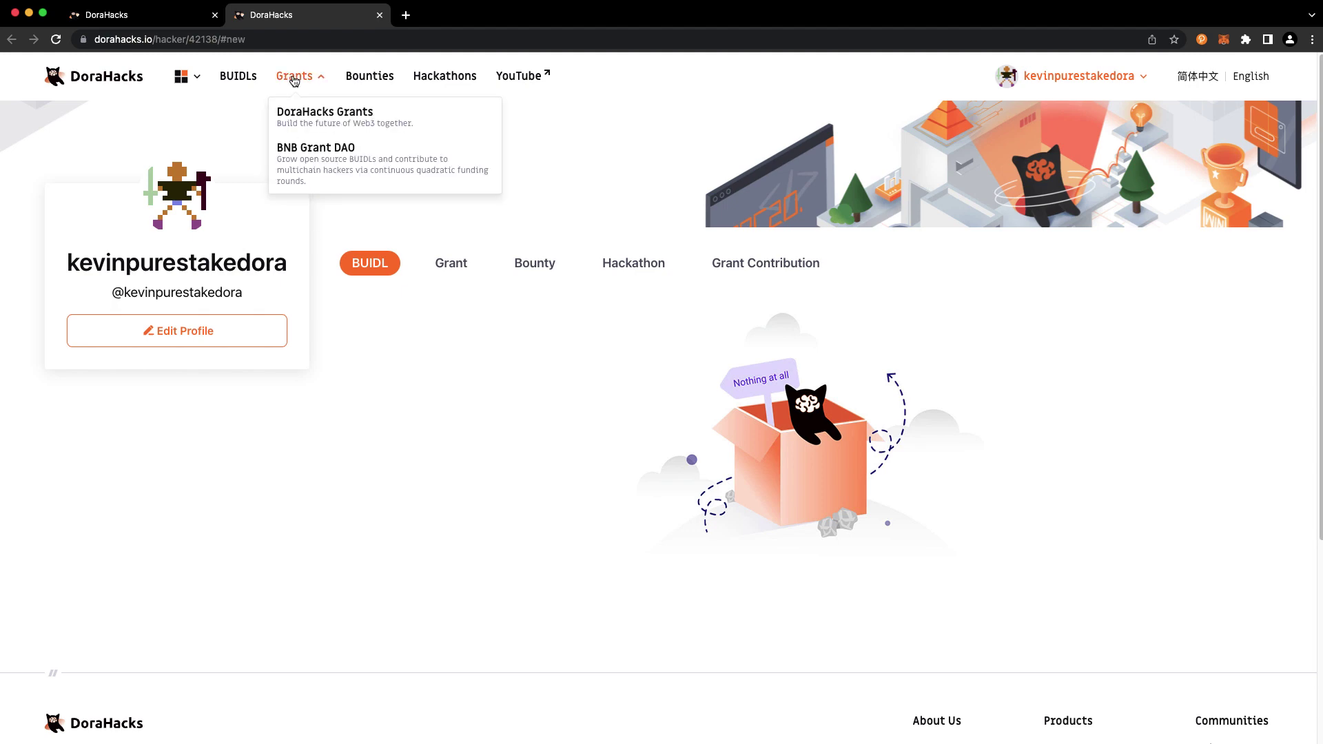
Step: Open the Moonriver Grant Hackathon from DoraHacks Grants and check DAO METALAUNCH's 10 votes
click(325, 112)
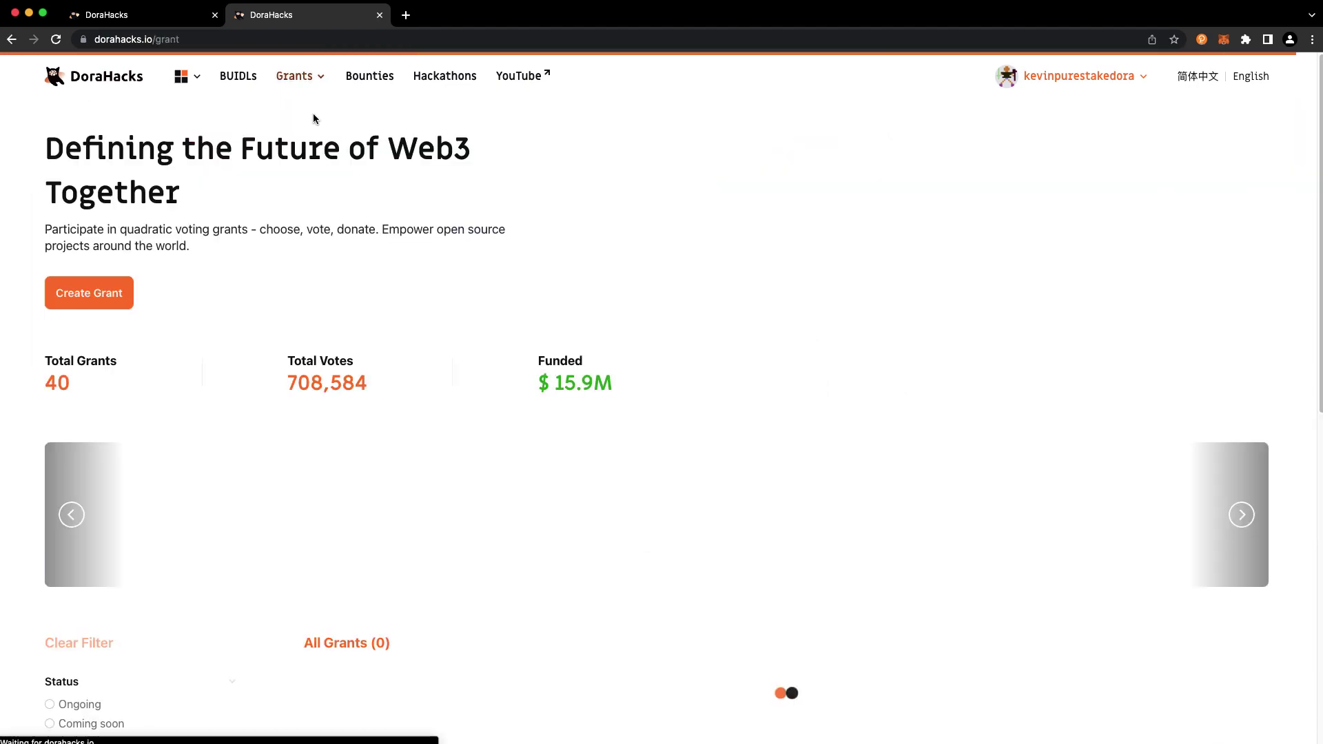
click(206, 503)
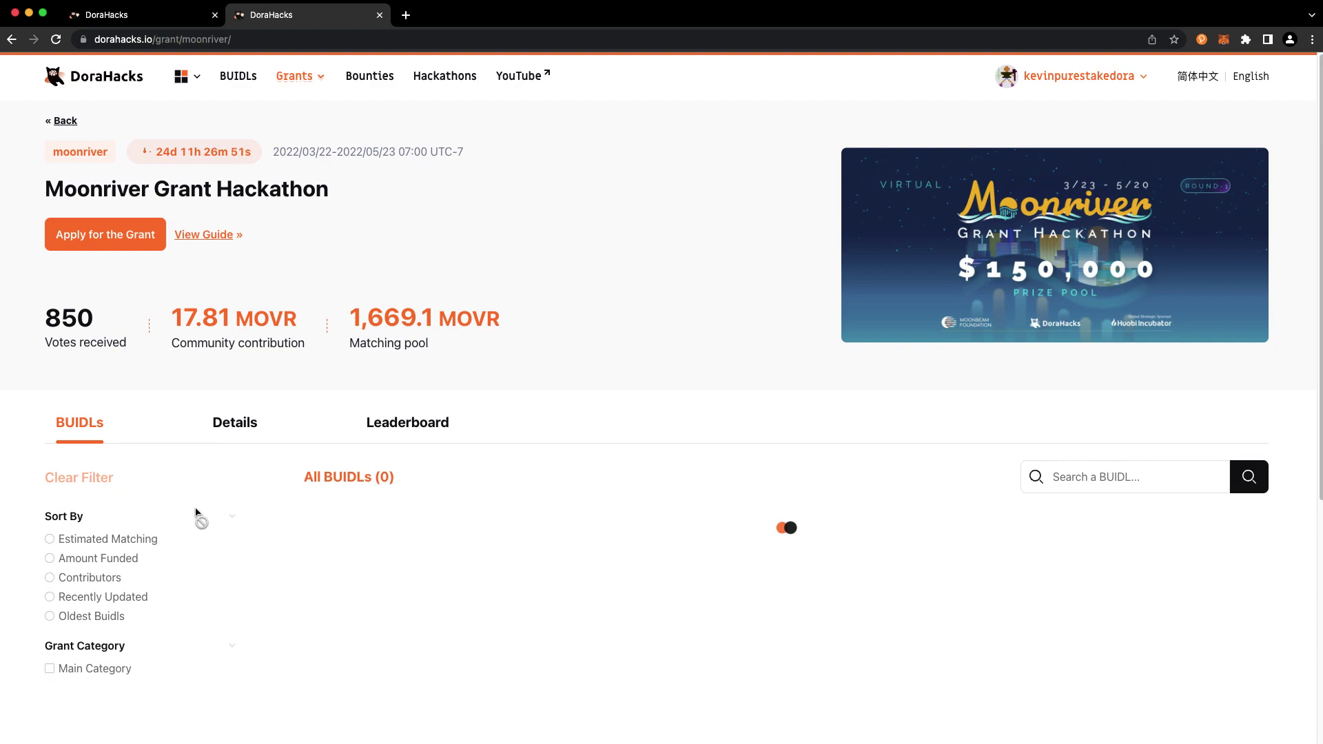
scroll(214, 486, down, 1)
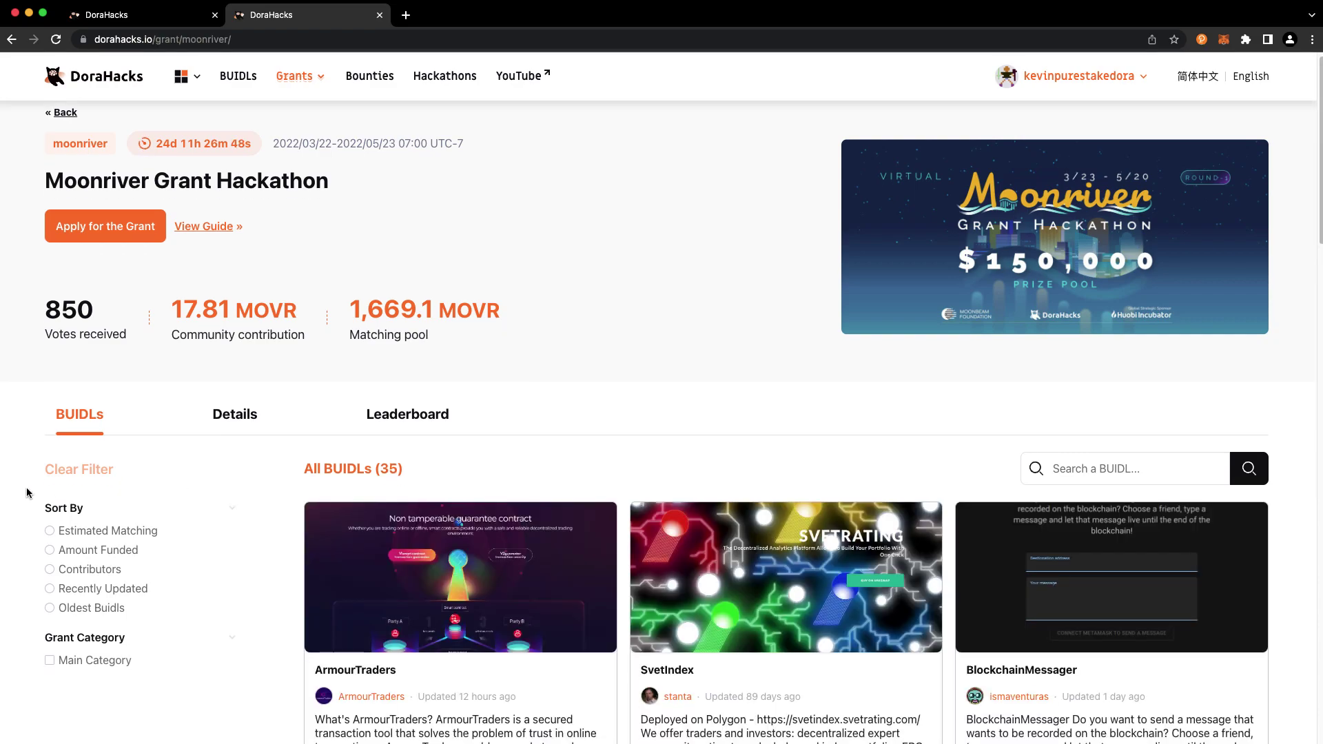
scroll(296, 523, down, 5)
scroll(295, 524, down, 5)
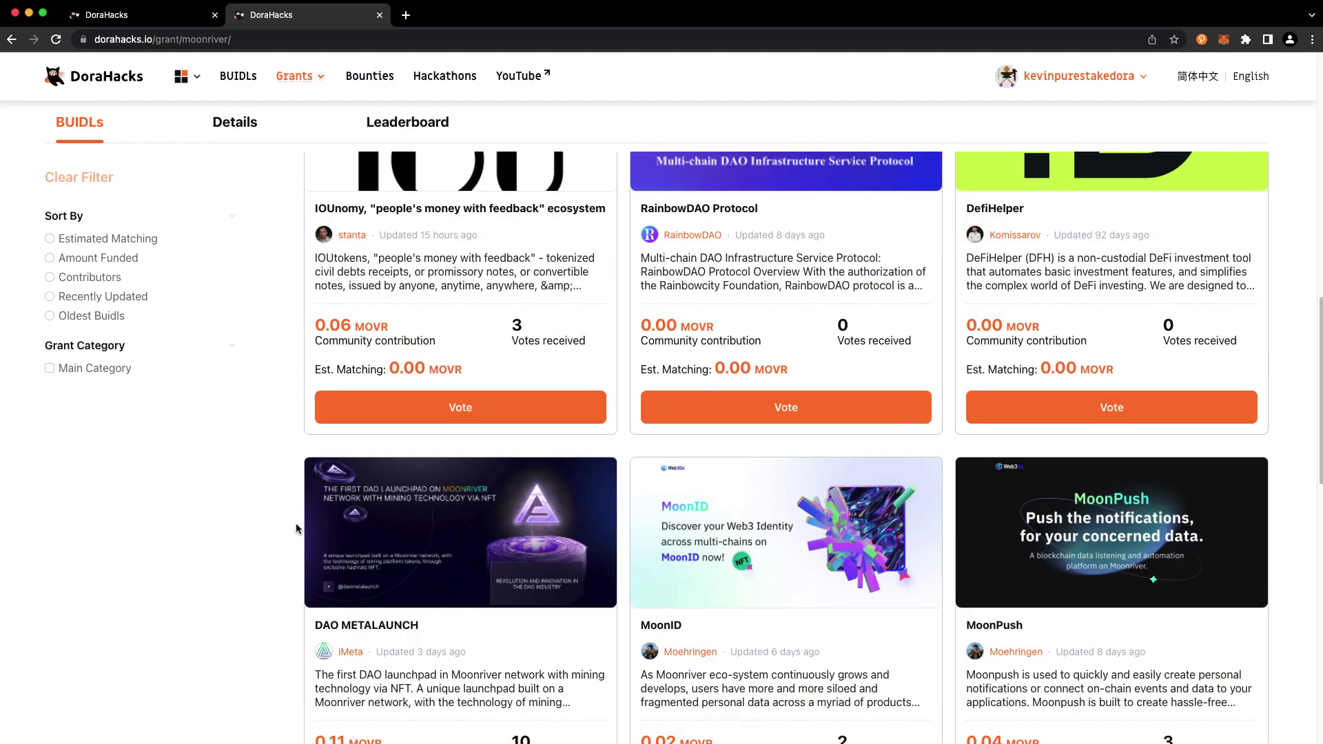
scroll(295, 524, down, 3)
scroll(296, 522, down, 2)
scroll(297, 523, down, 1)
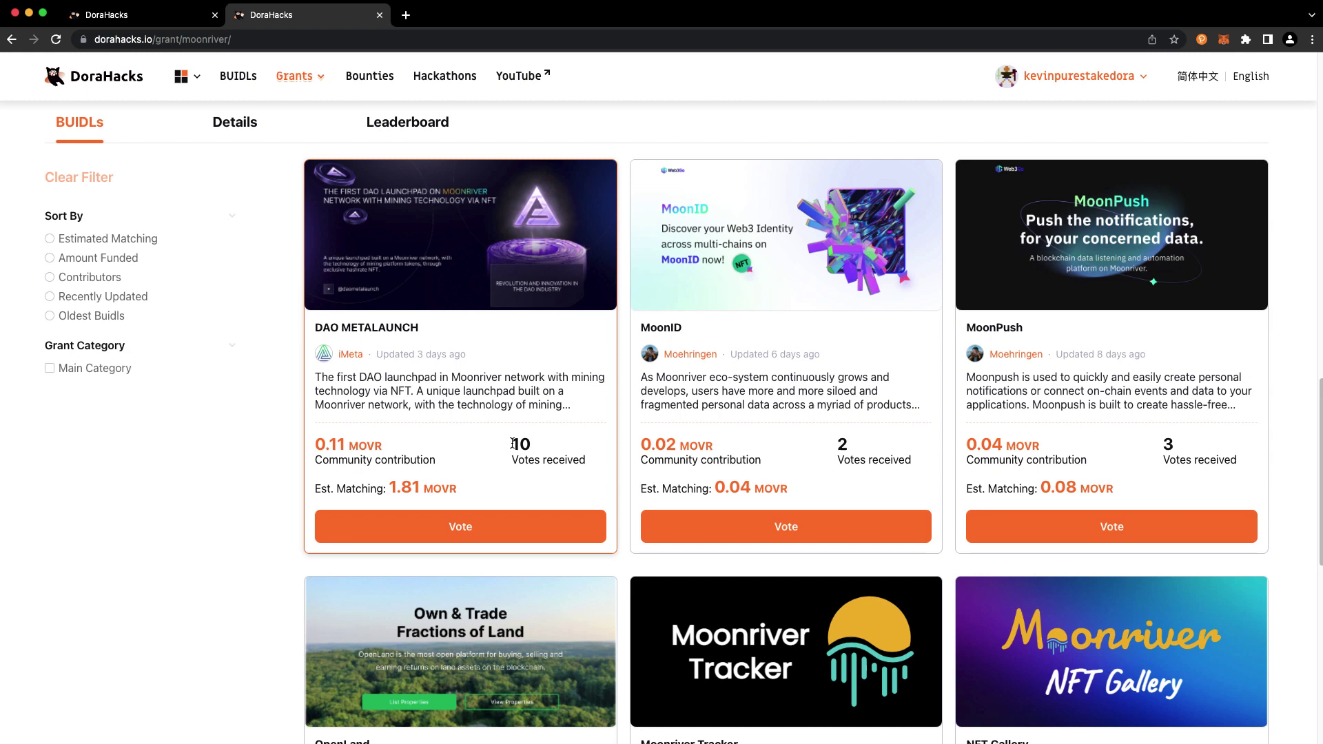
drag(510, 444, 584, 455)
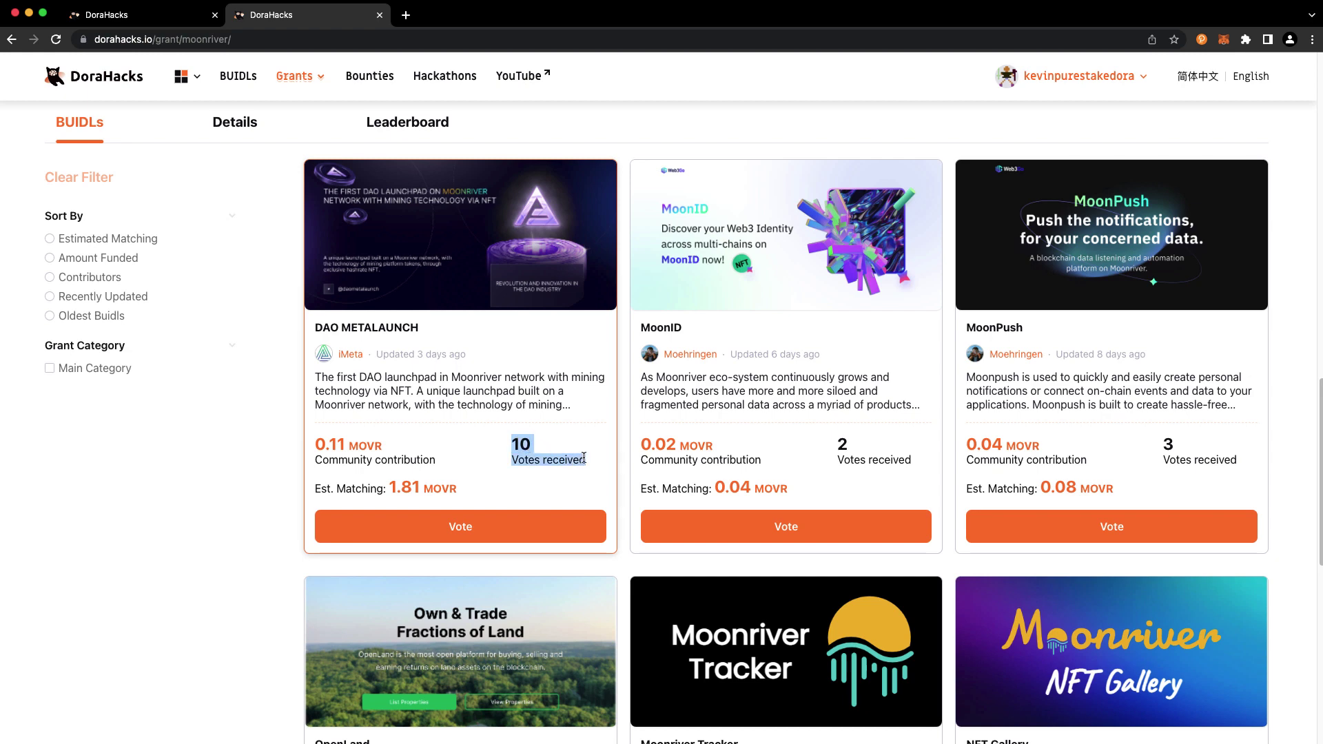
click(309, 486)
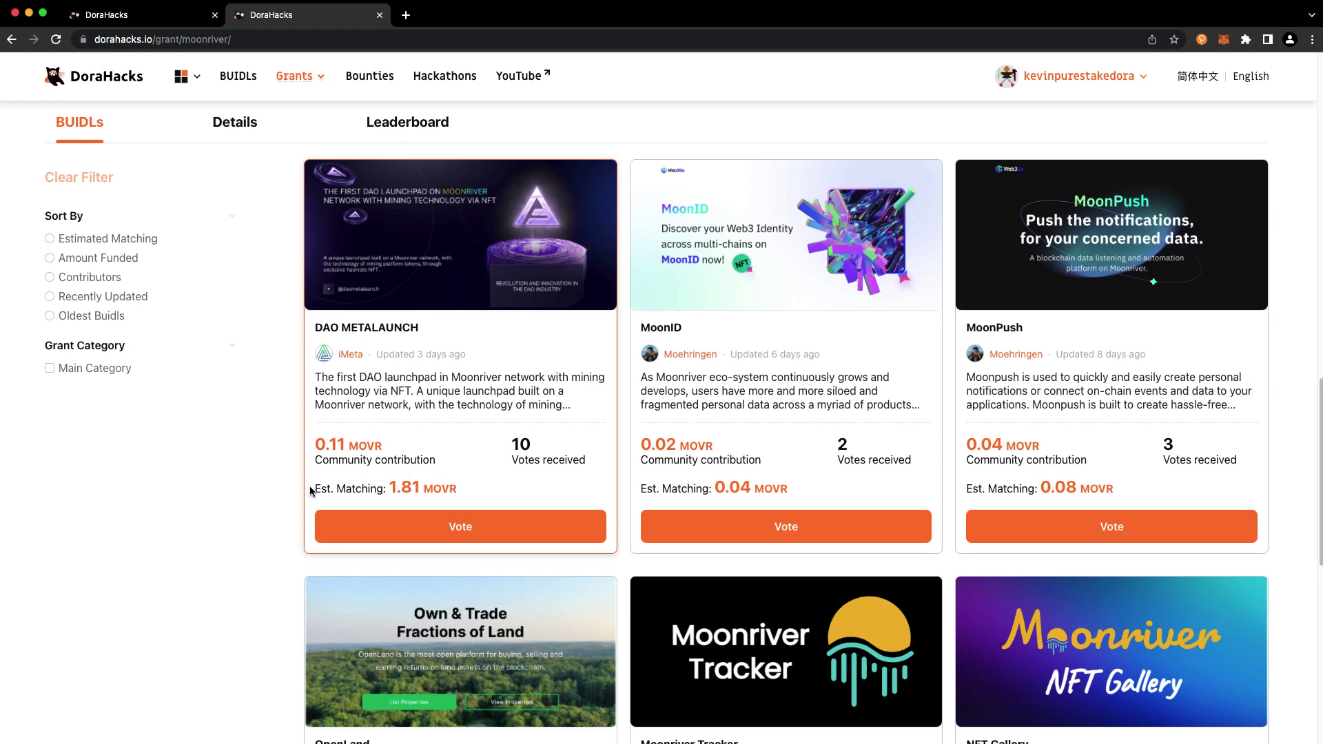
click(339, 331)
scroll(182, 353, down, 5)
scroll(182, 355, down, 3)
scroll(183, 353, down, 5)
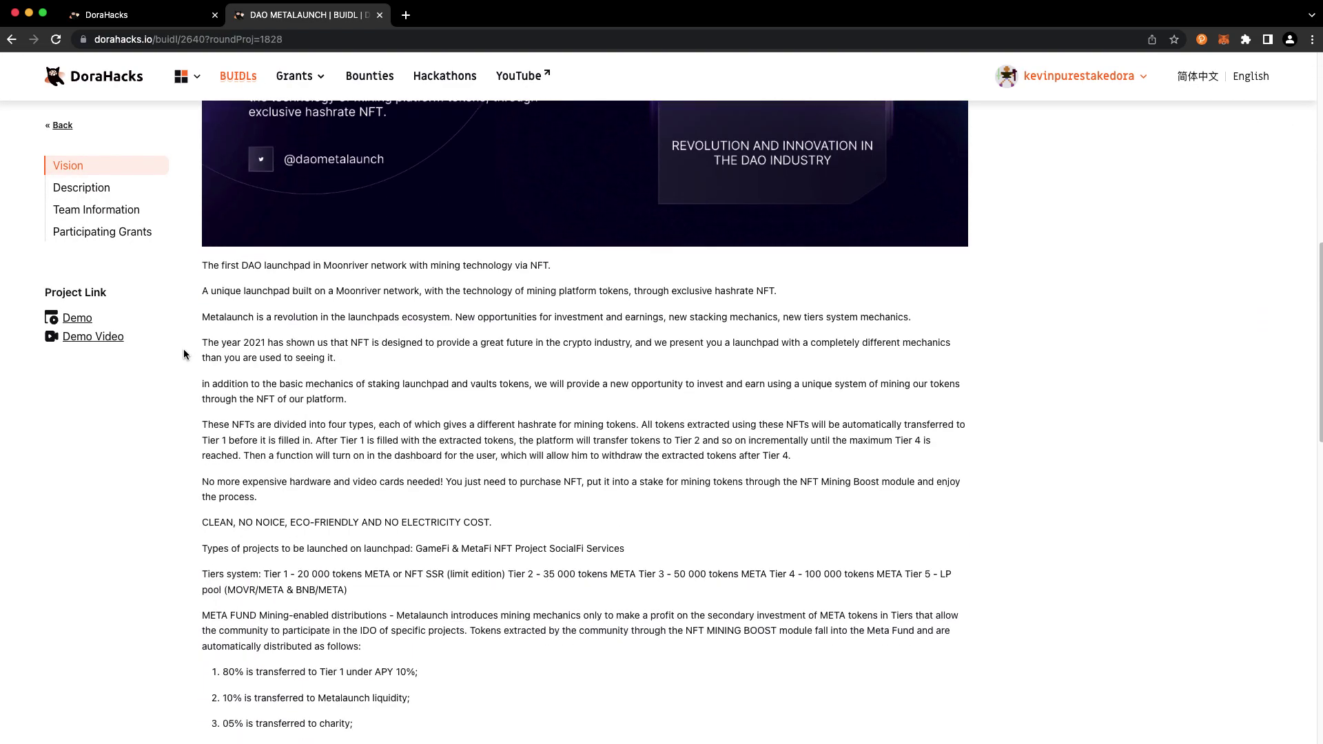
scroll(184, 354, down, 2)
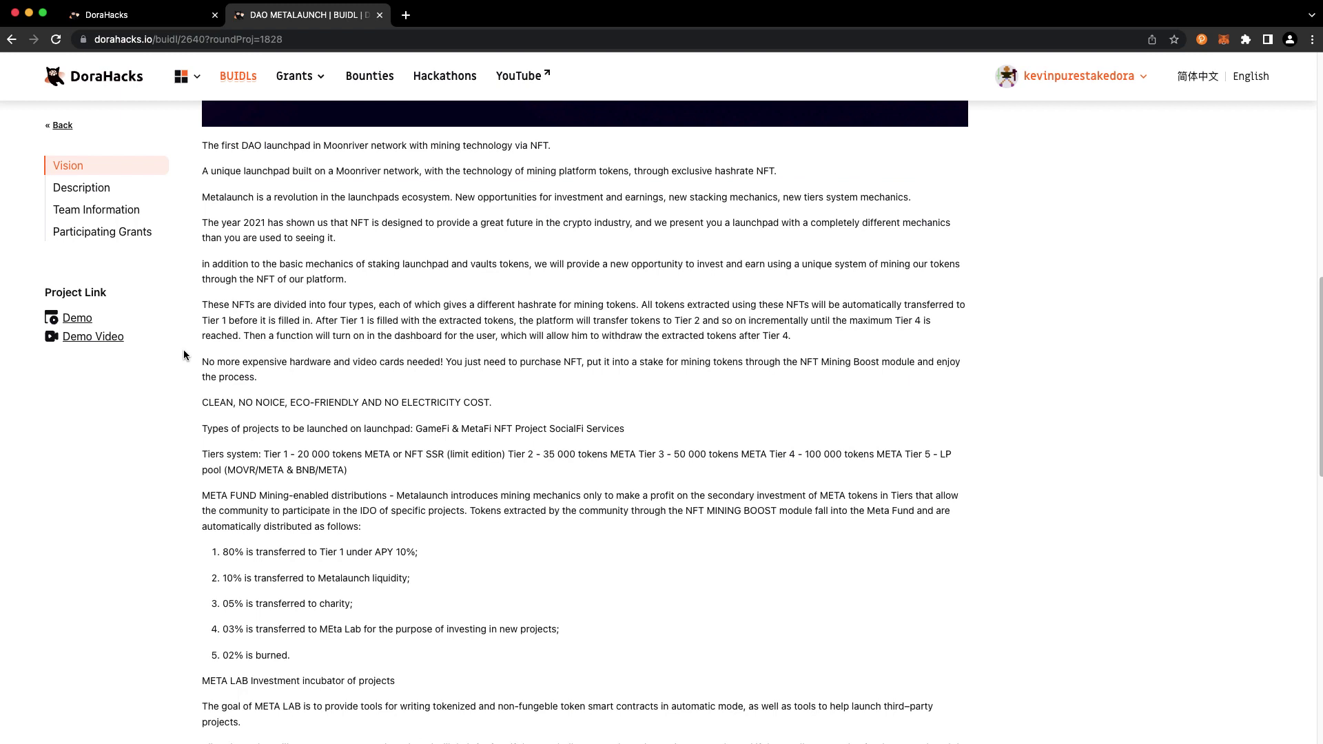
scroll(183, 350, up, 3)
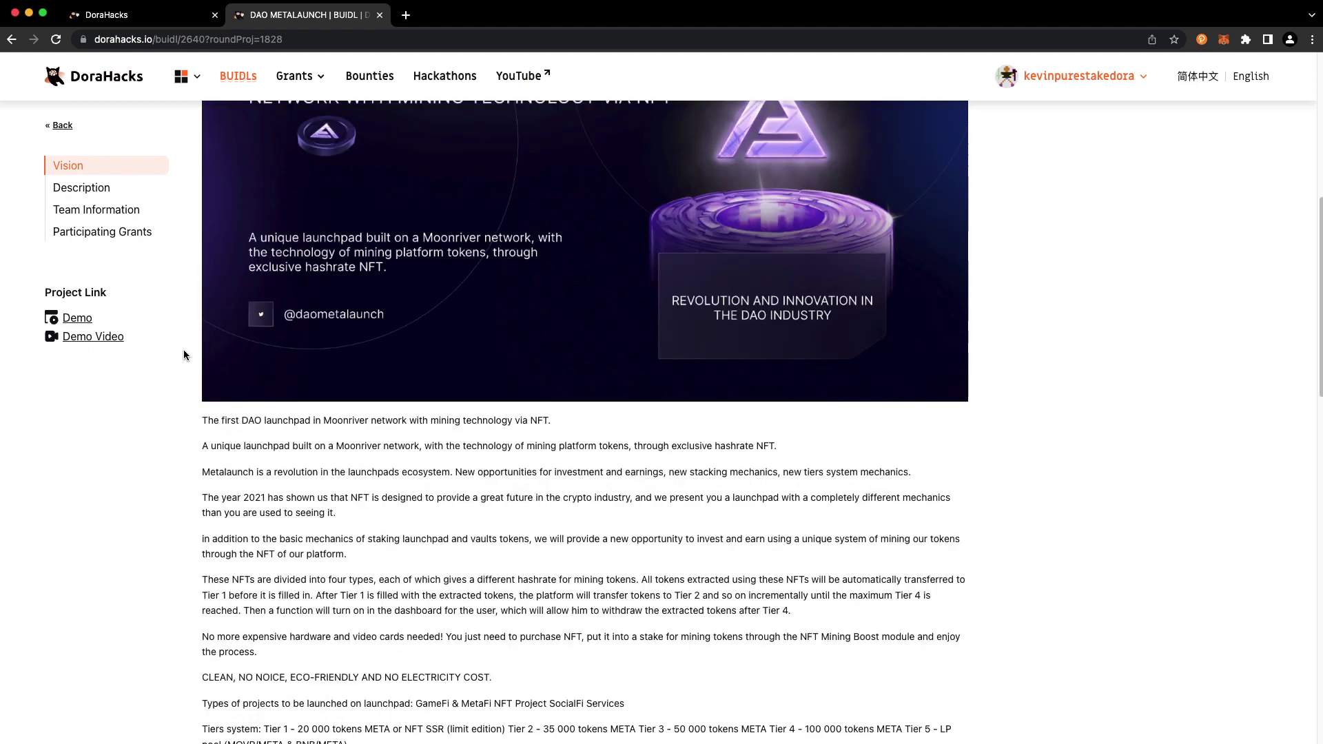
scroll(183, 349, up, 3)
scroll(184, 350, up, 2)
scroll(183, 349, up, 3)
scroll(183, 350, up, 2)
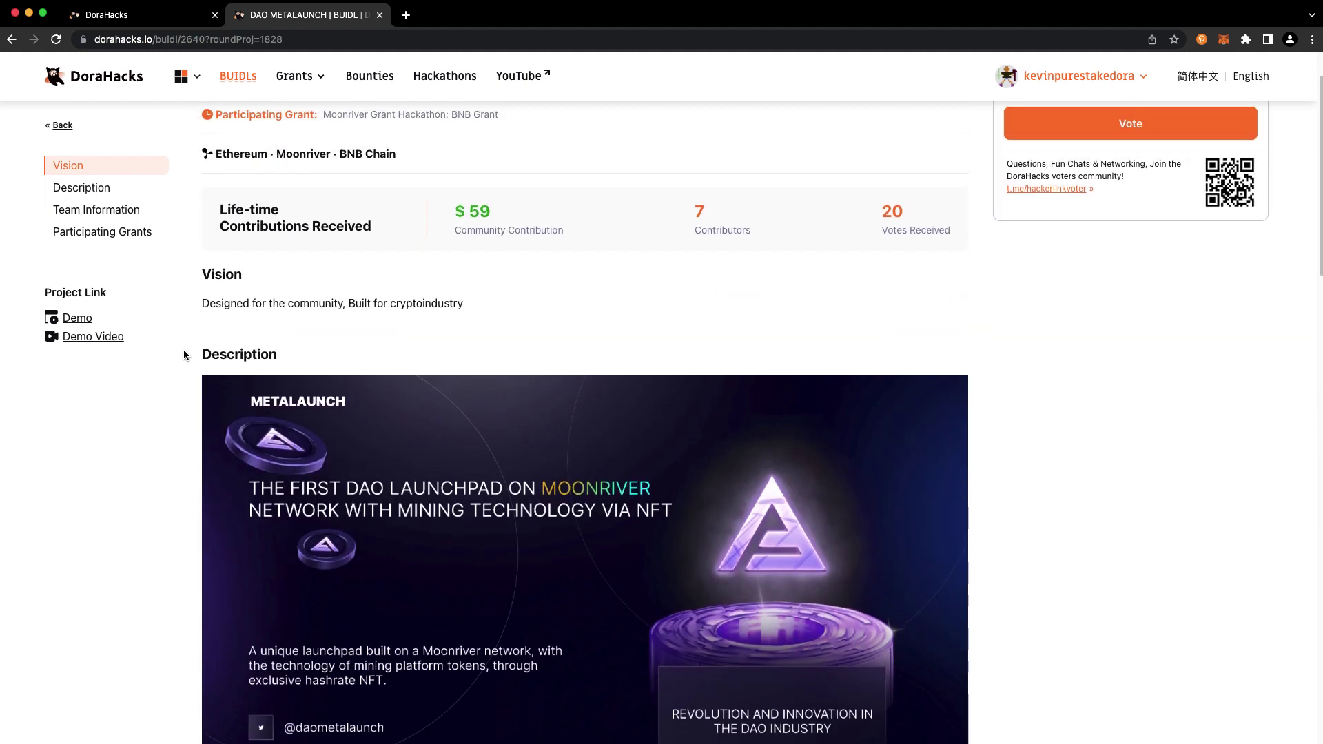
scroll(183, 351, up, 2)
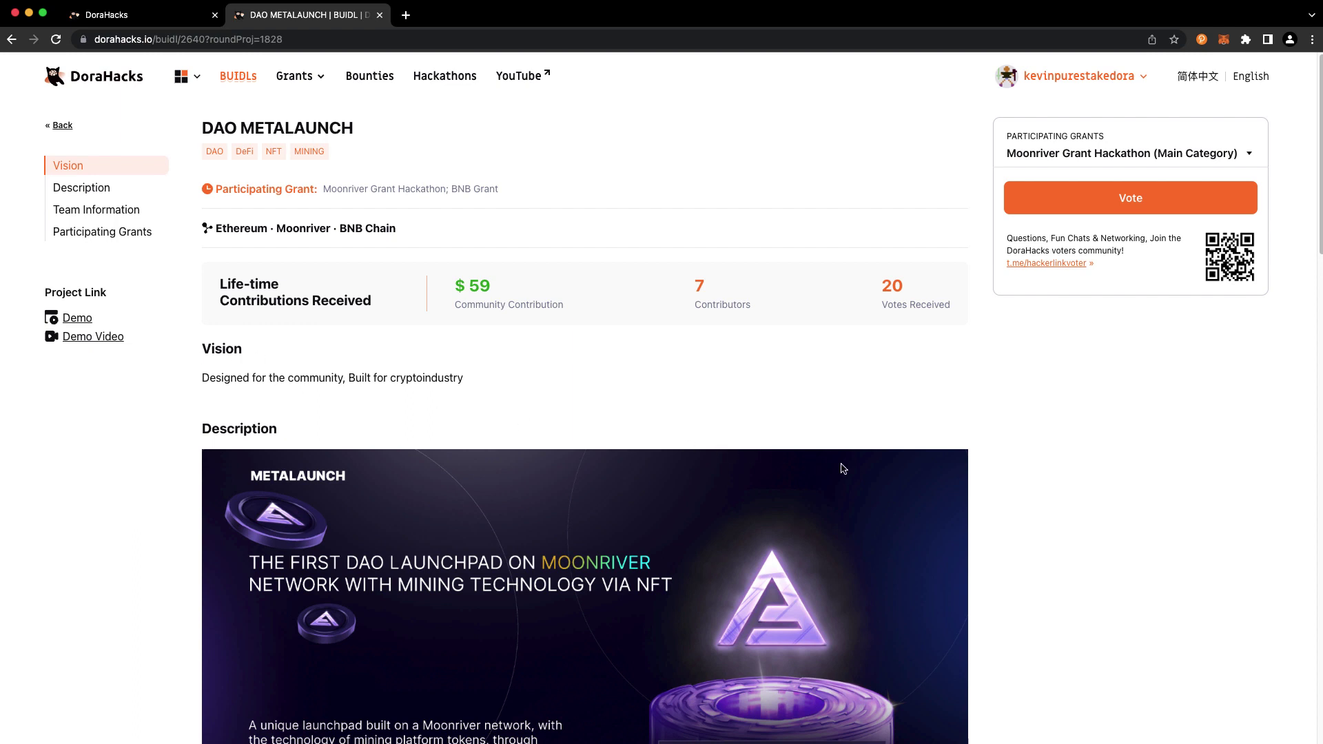
click(1115, 202)
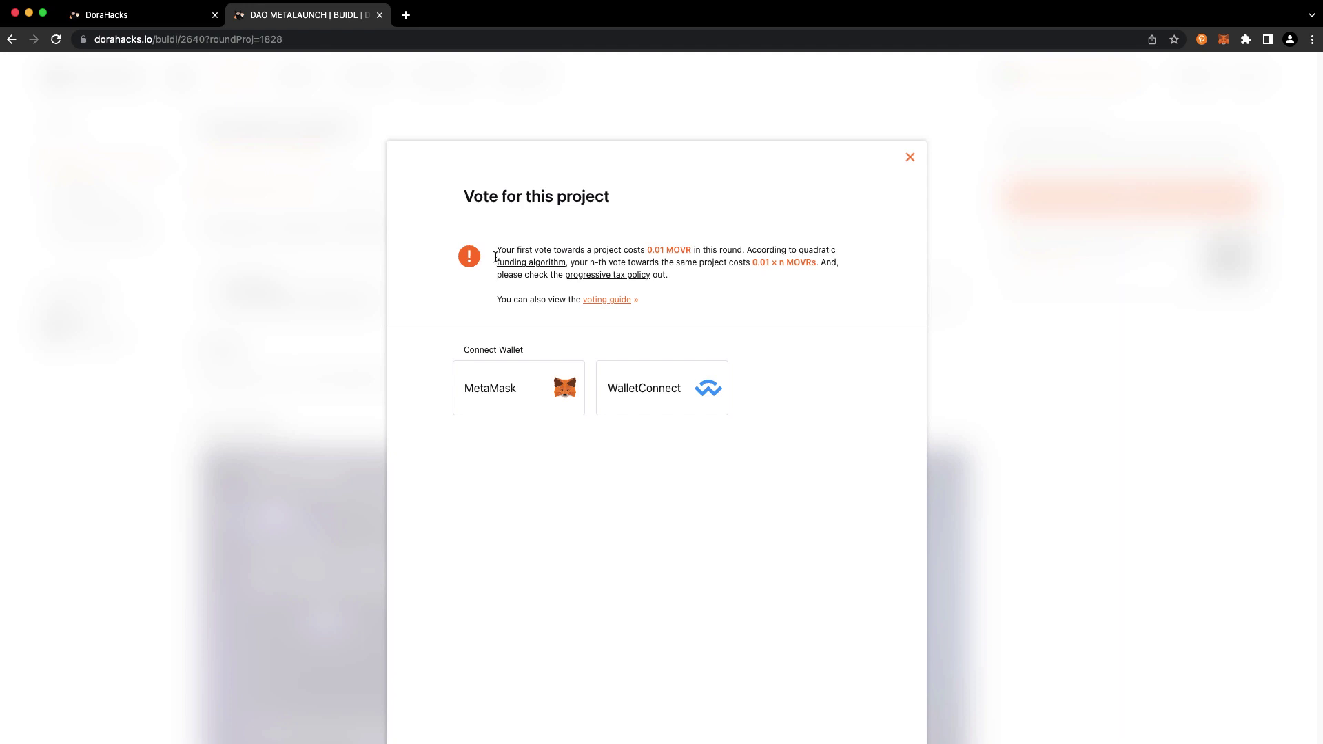
click(605, 299)
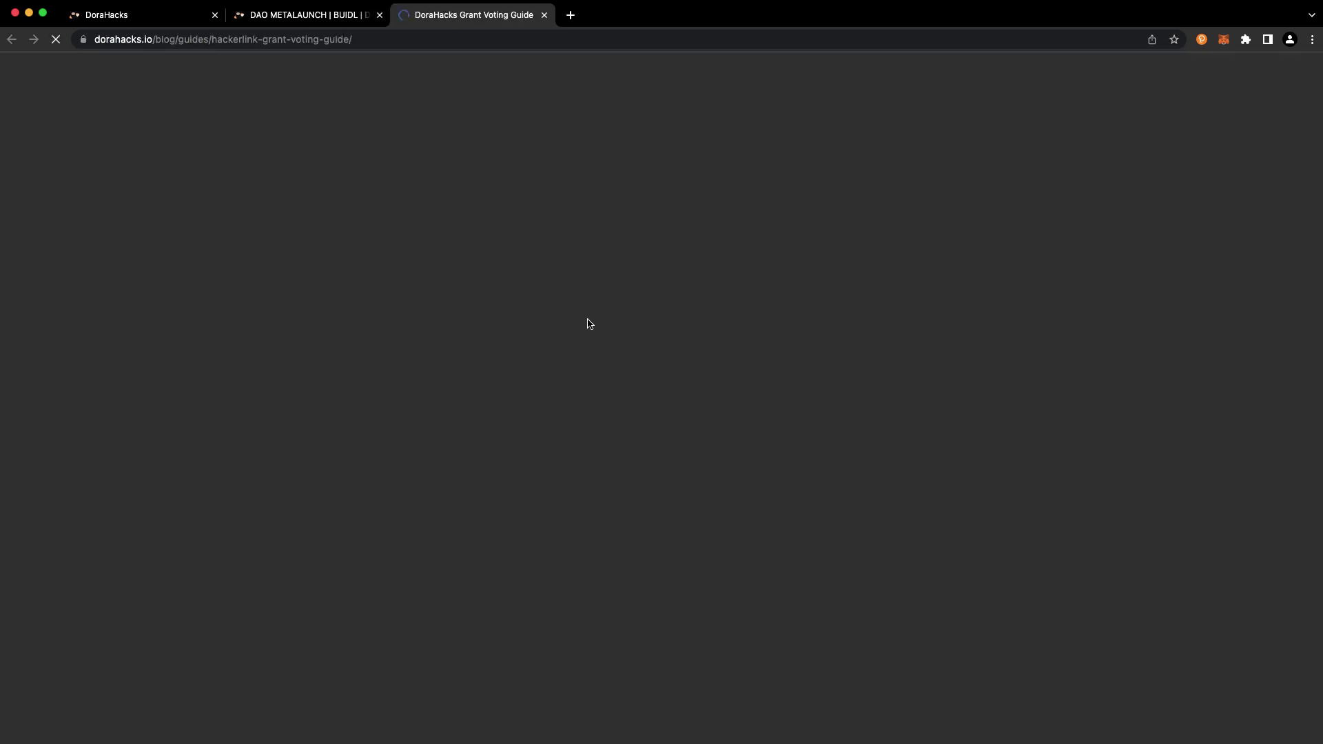
scroll(460, 403, down, 5)
scroll(460, 403, down, 5)
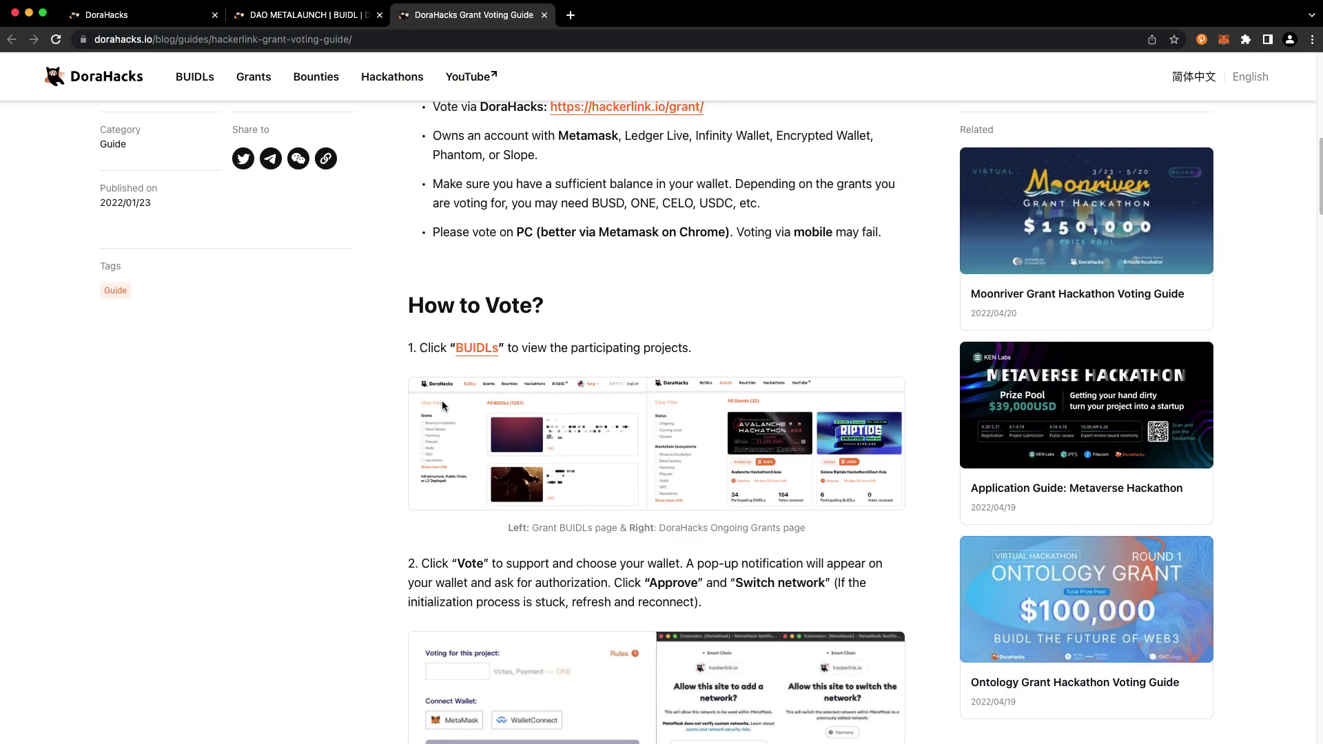
click(305, 14)
click(546, 16)
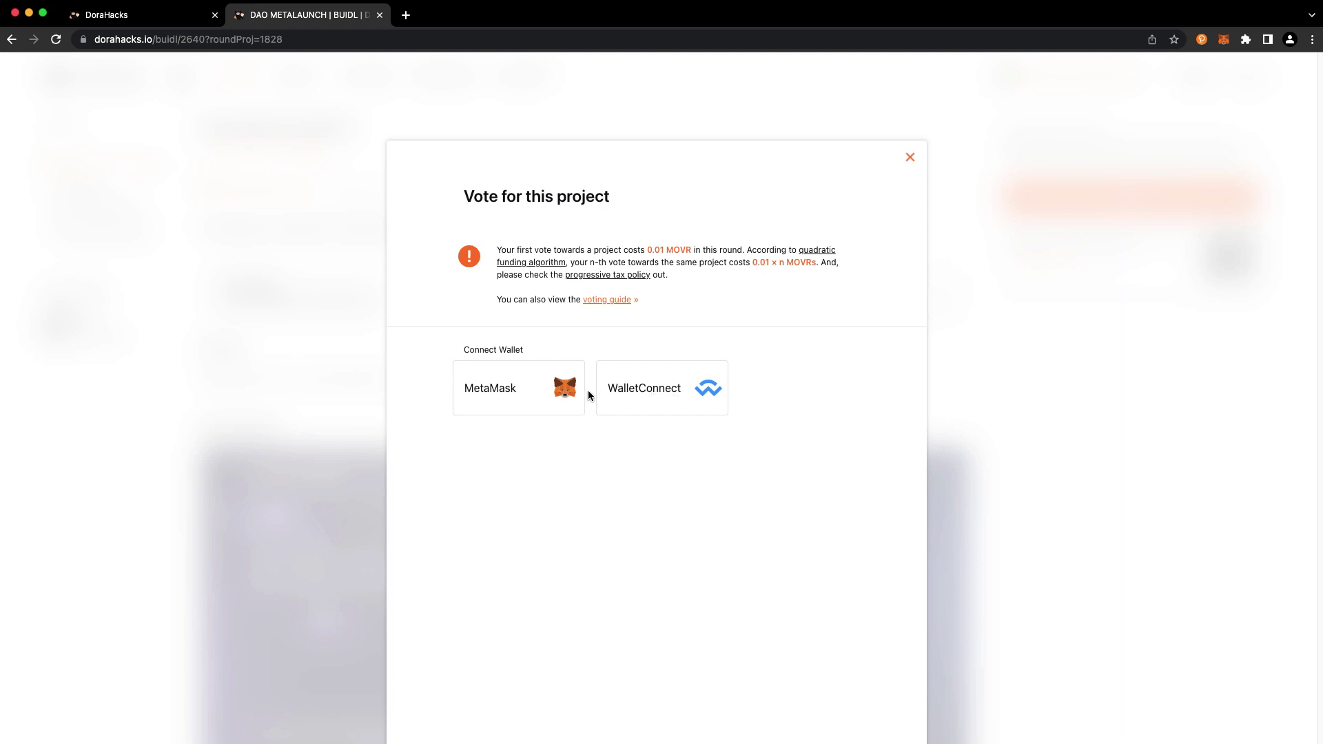
Step: Connect MetaMask for voting and check the wallet's MOVR balance
click(497, 391)
click(519, 460)
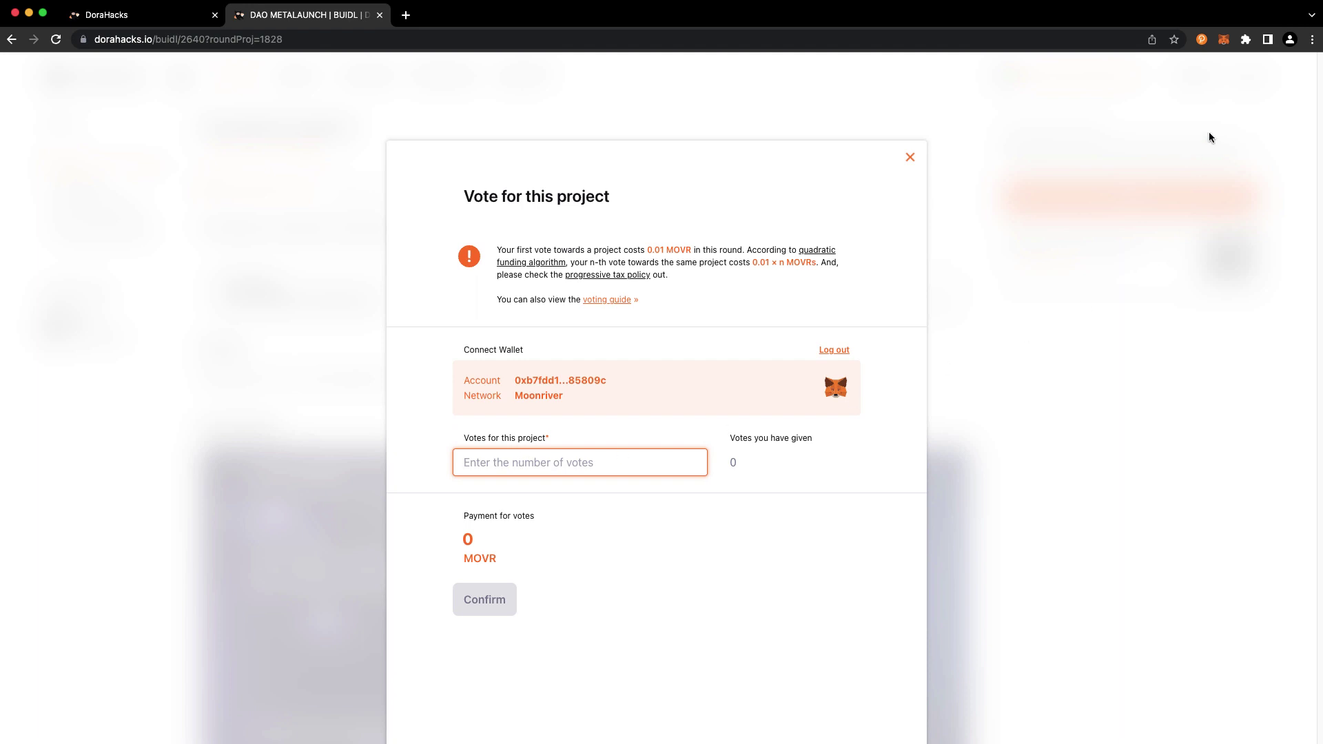
click(1224, 43)
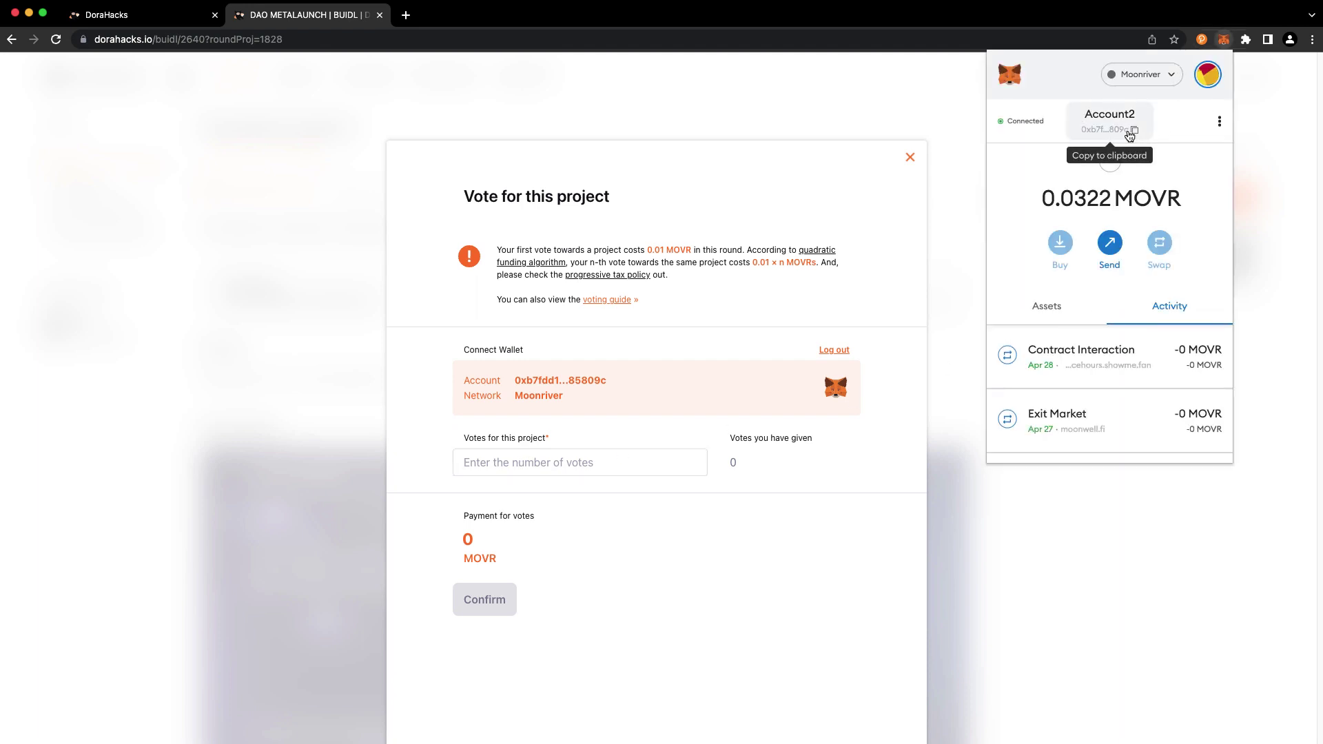
click(1131, 133)
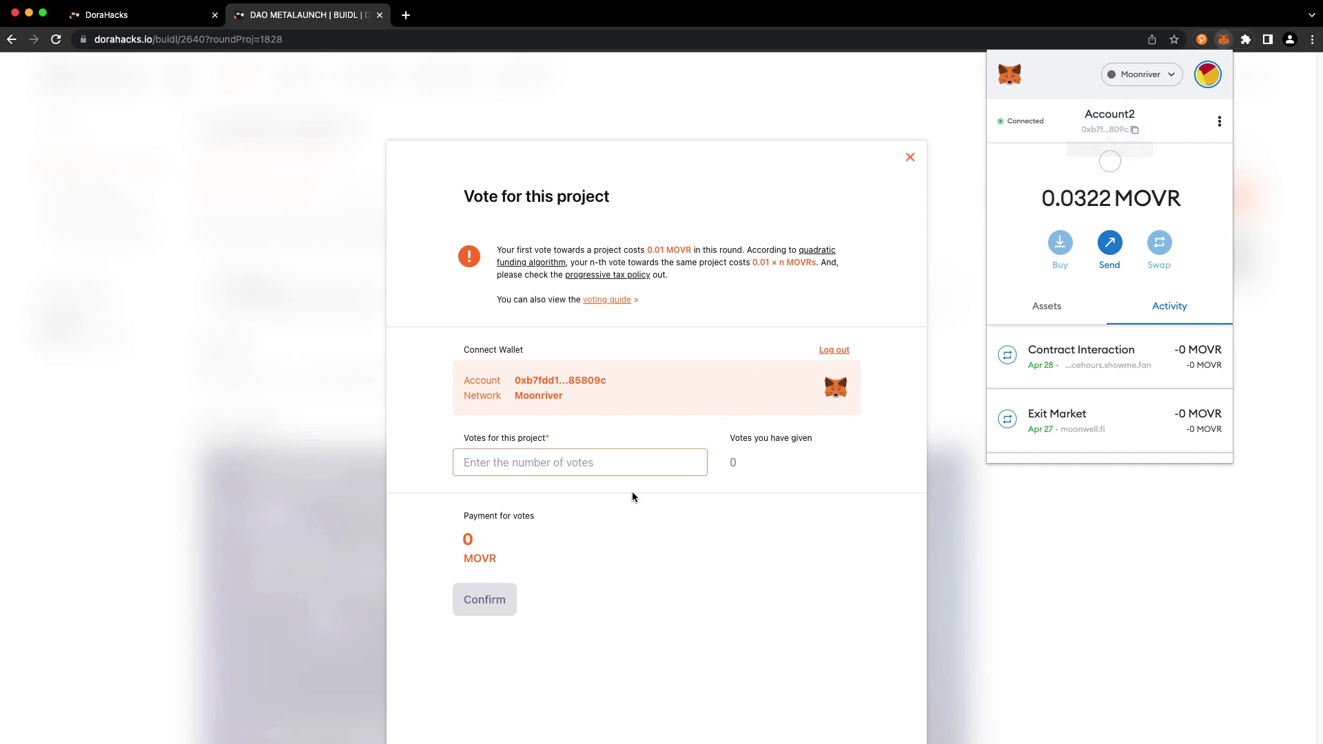
Step: Set 'Votes for this project' to 1, costing 0.01 MOVR, after trying 2 and 3
click(579, 462)
text(1)
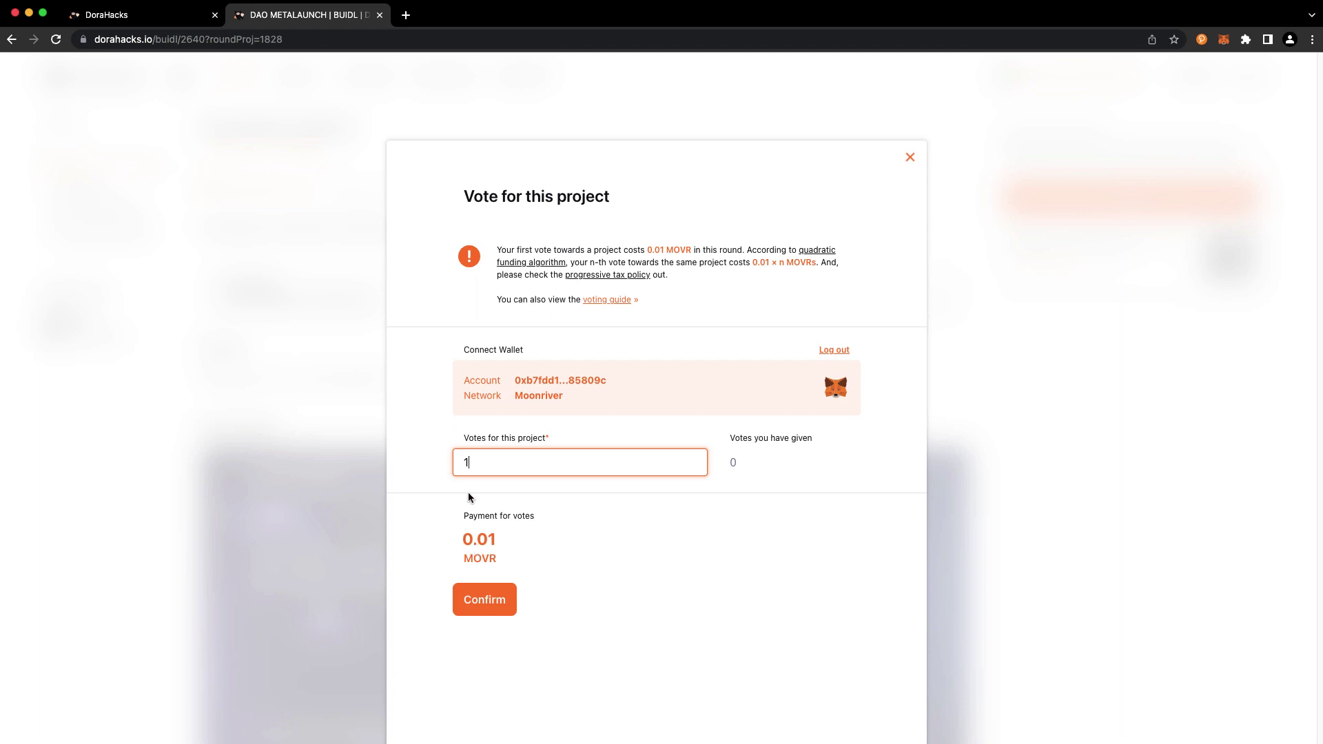
key(BackSpace)
text(2)
key(BackSpace)
text(3)
key(BackSpace)
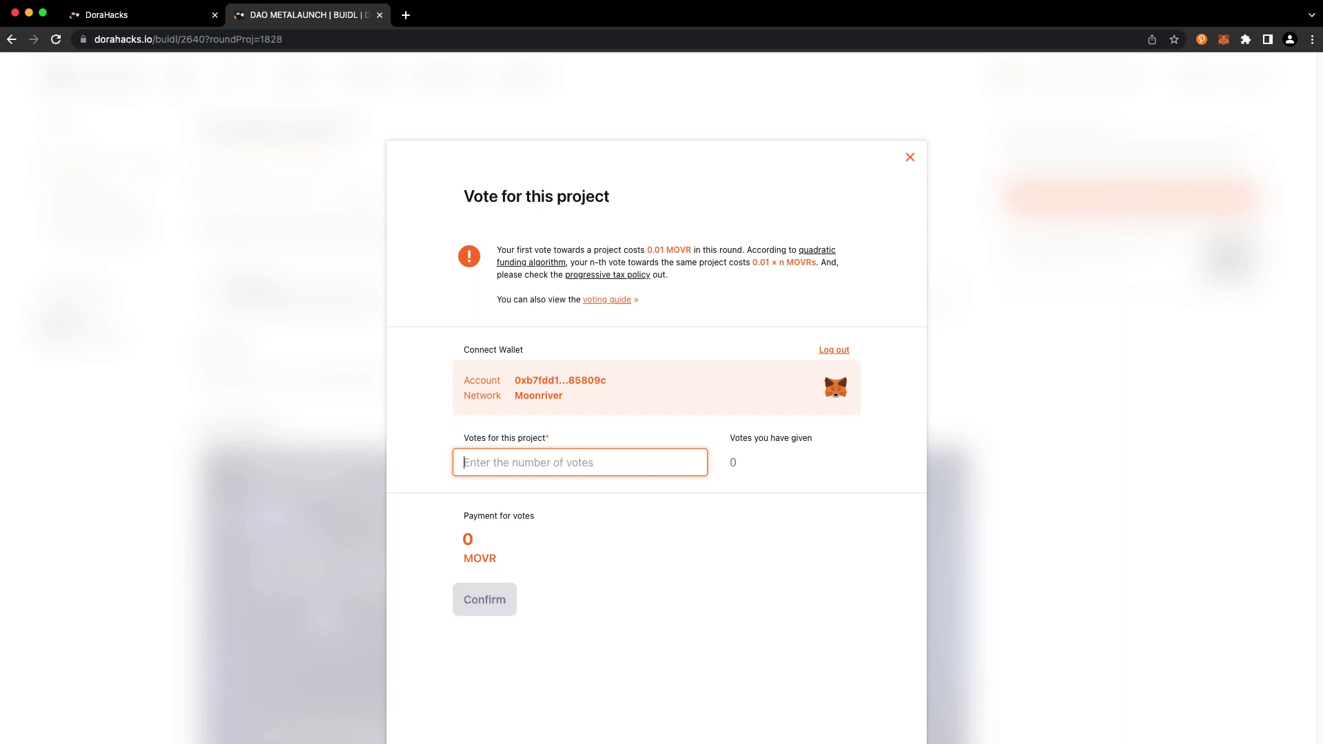
text(1)
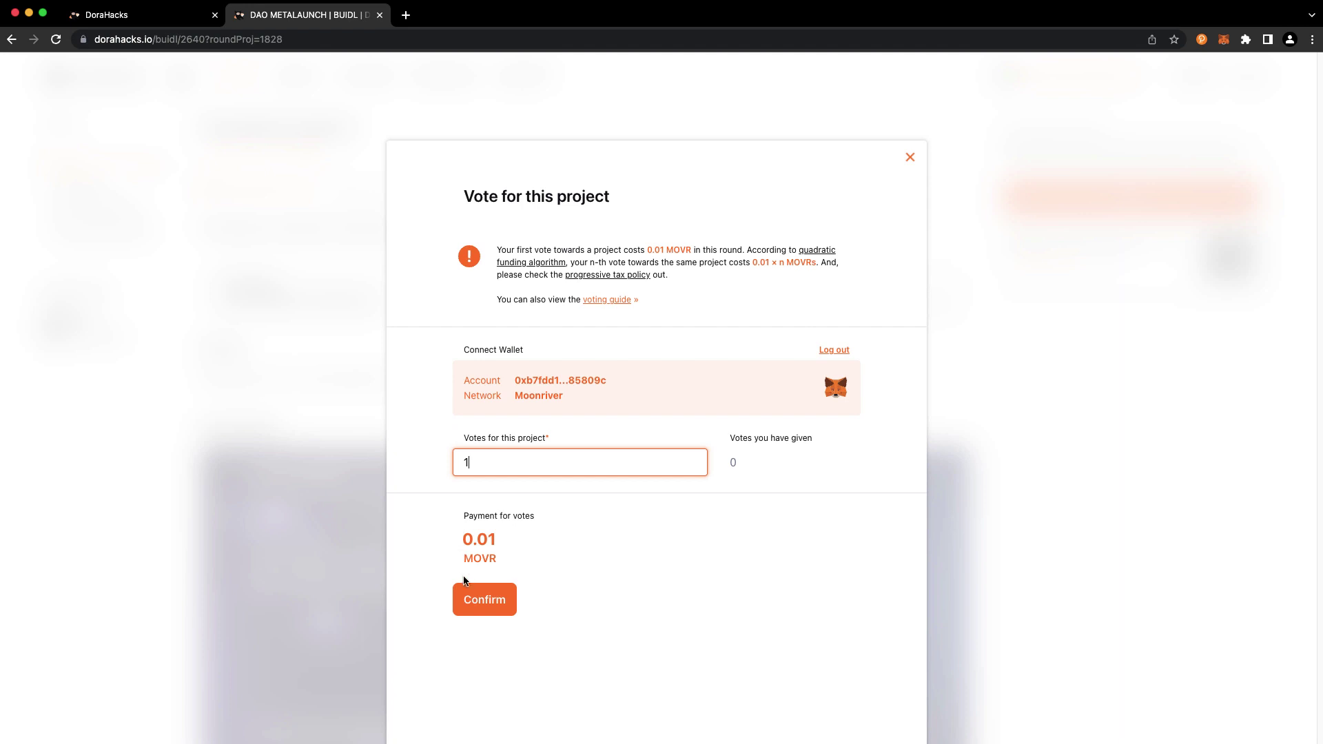
Step: Submit the 1-vote, 0.01 MOVR payment and accept the full User Agreement
click(473, 598)
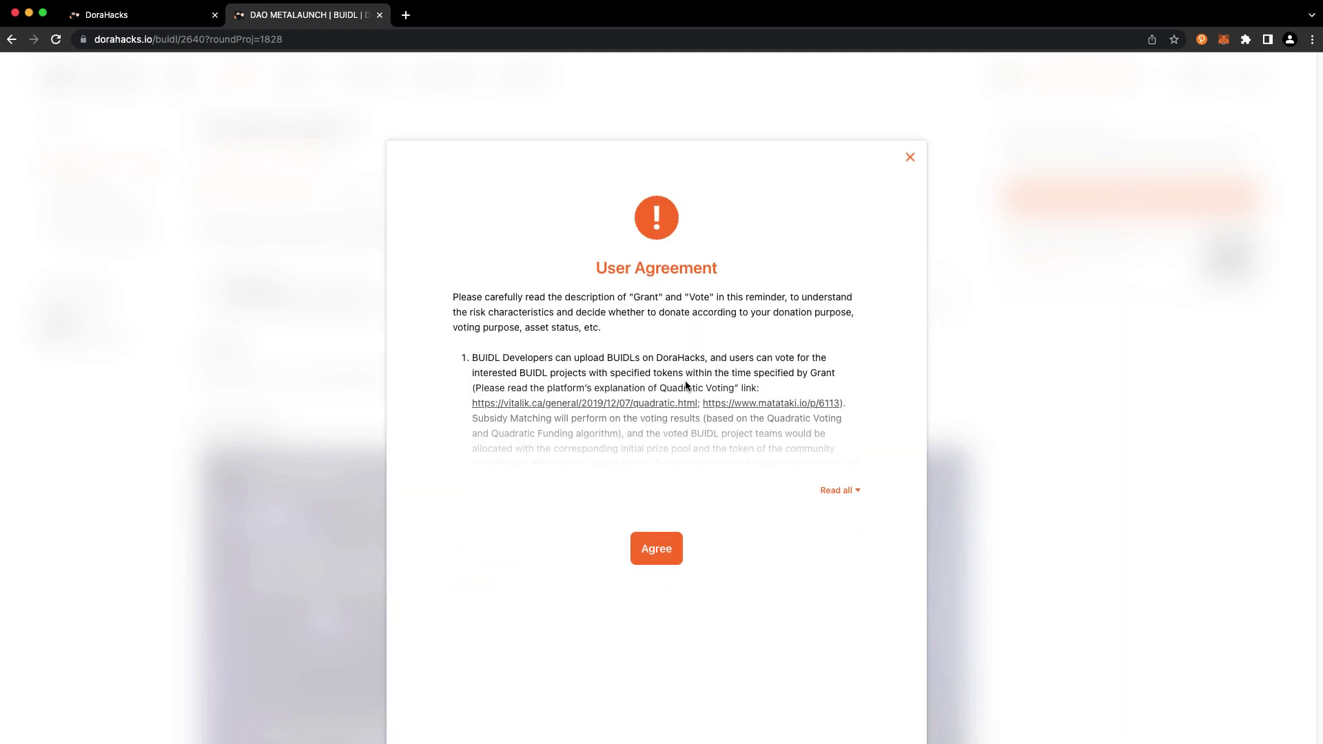
click(839, 491)
scroll(673, 497, down, 10)
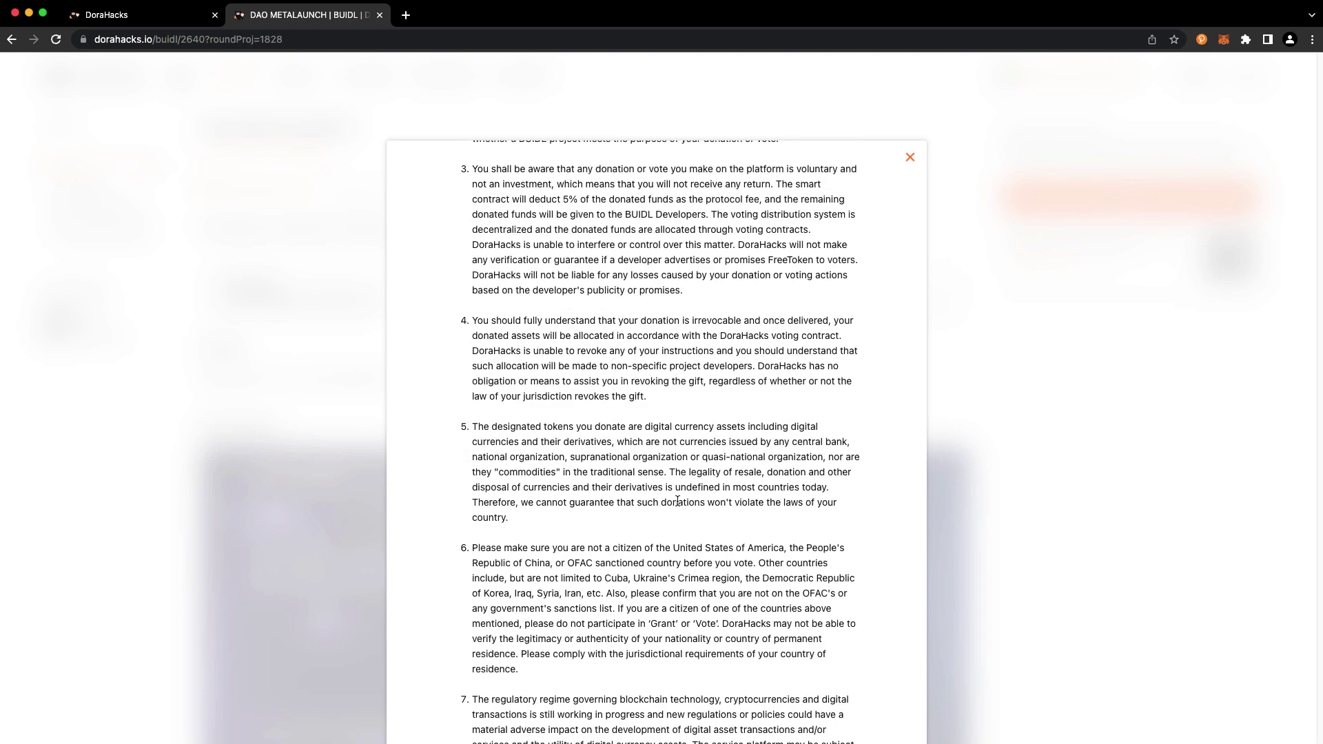
scroll(673, 497, down, 5)
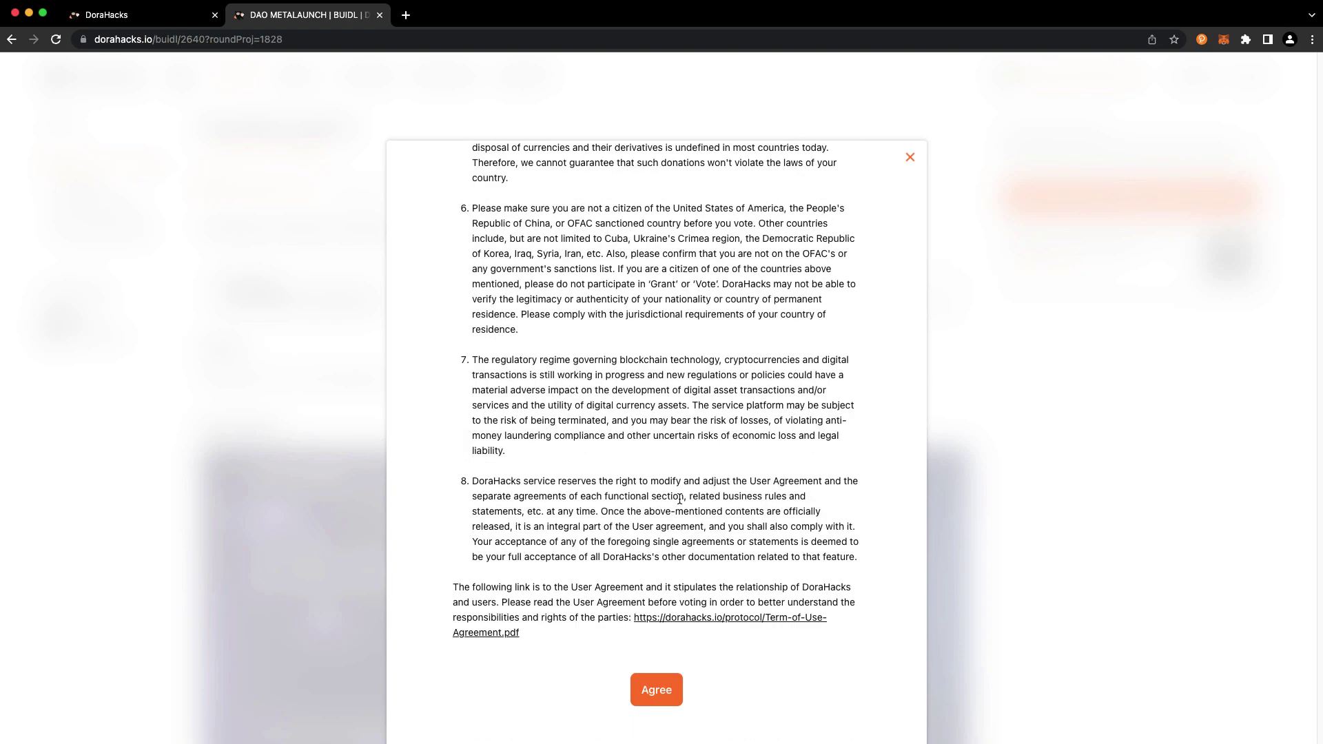
click(657, 691)
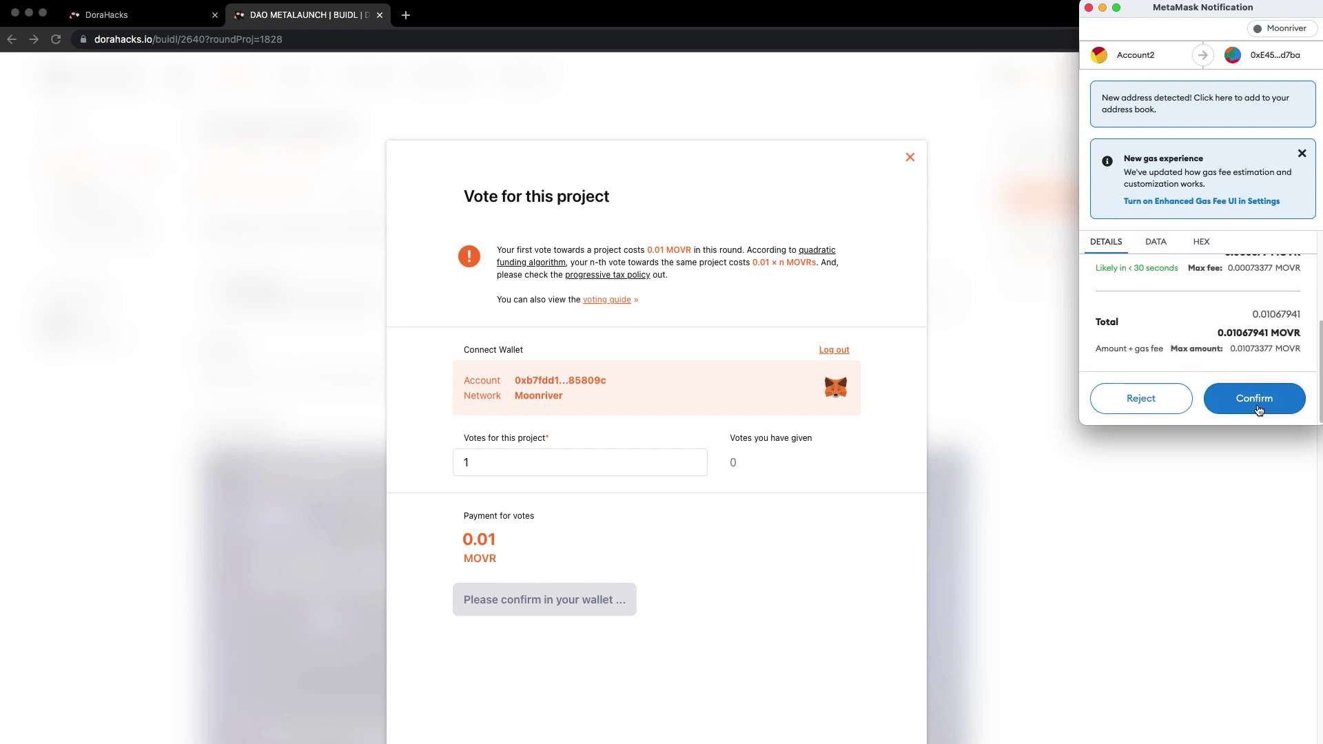
Step: Approve the 0.01 MOVR transaction in MetaMask and close the vote-submitted message
click(1258, 405)
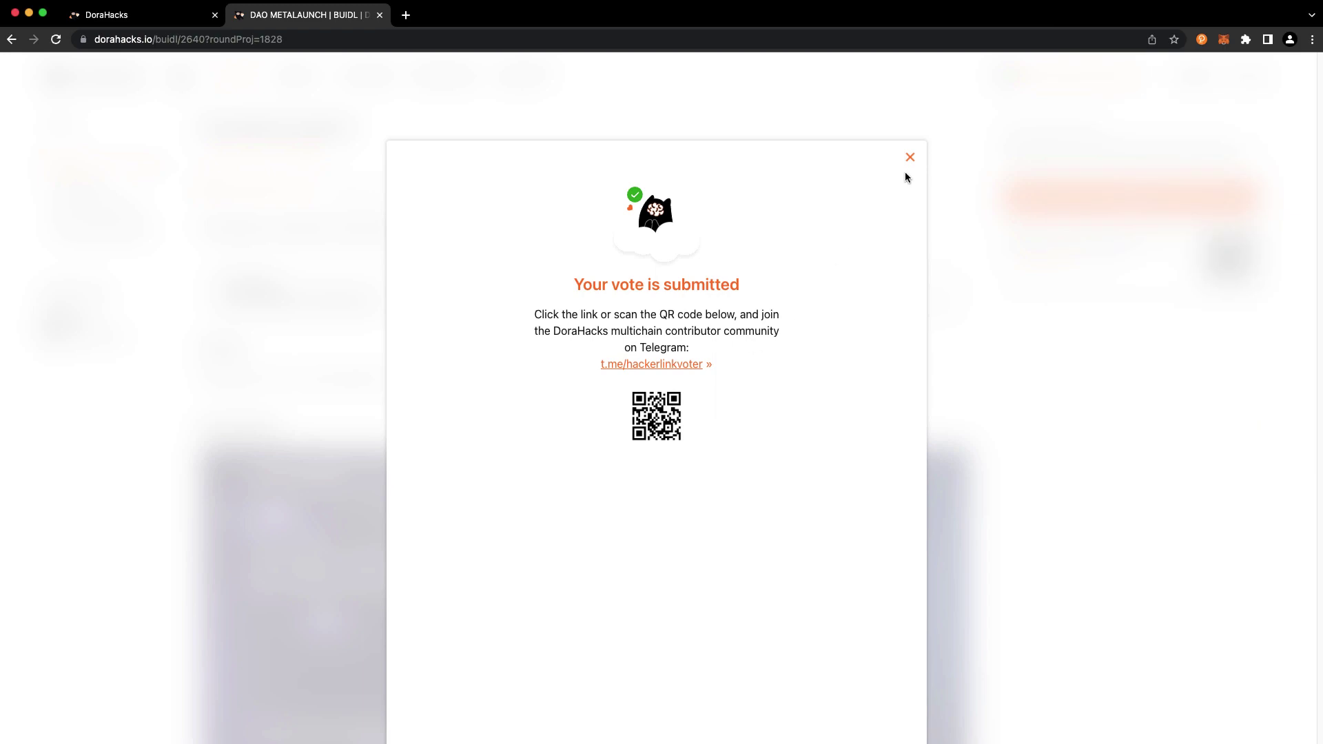
click(910, 157)
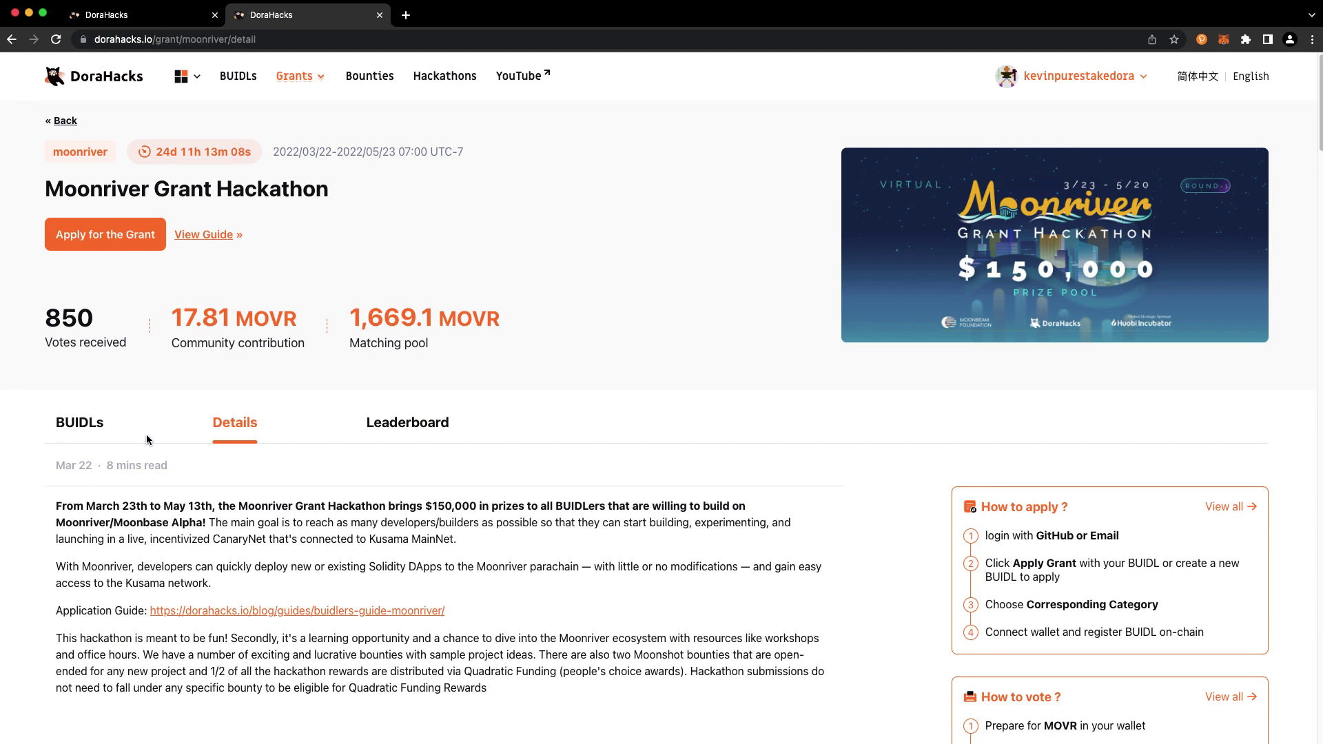
scroll(150, 441, down, 3)
scroll(134, 443, down, 2)
scroll(93, 462, down, 2)
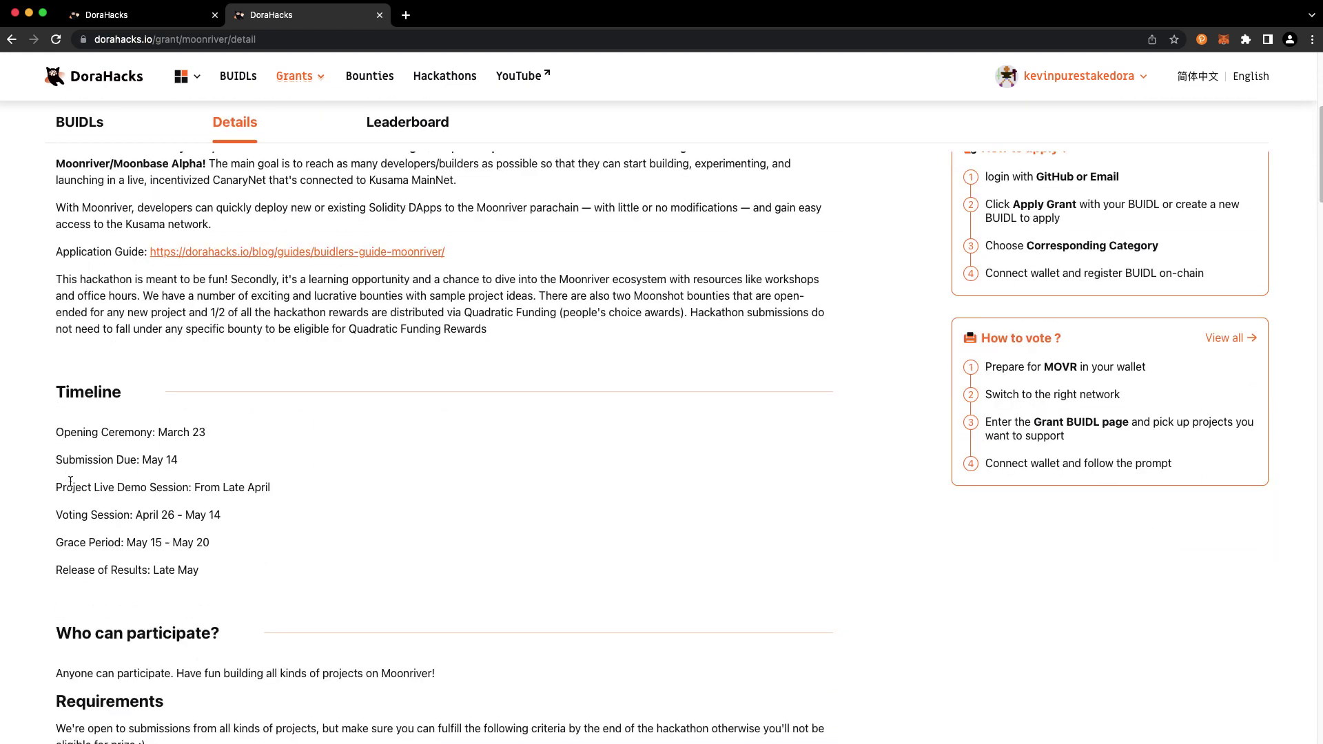
scroll(72, 486, down, 2)
scroll(75, 489, down, 2)
scroll(78, 497, down, 2)
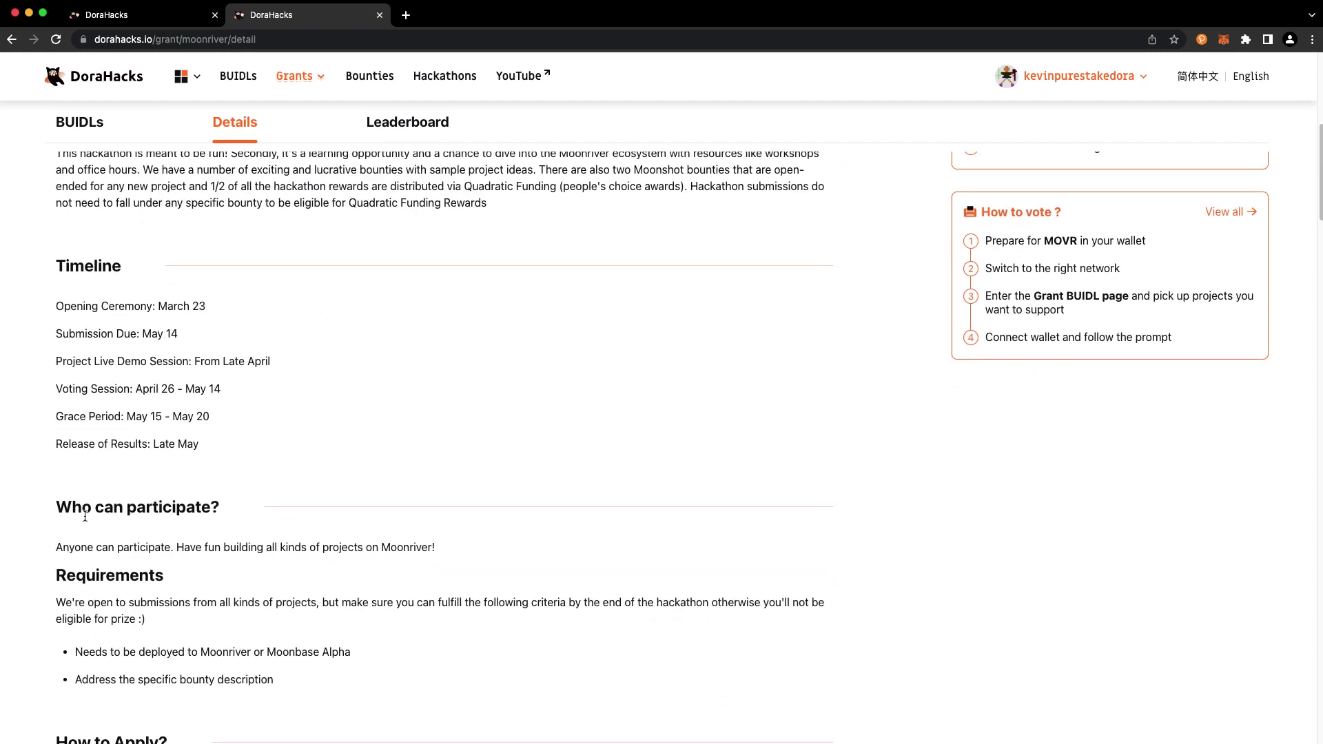
scroll(84, 518, down, 3)
scroll(86, 520, down, 3)
scroll(86, 519, down, 3)
scroll(86, 520, down, 3)
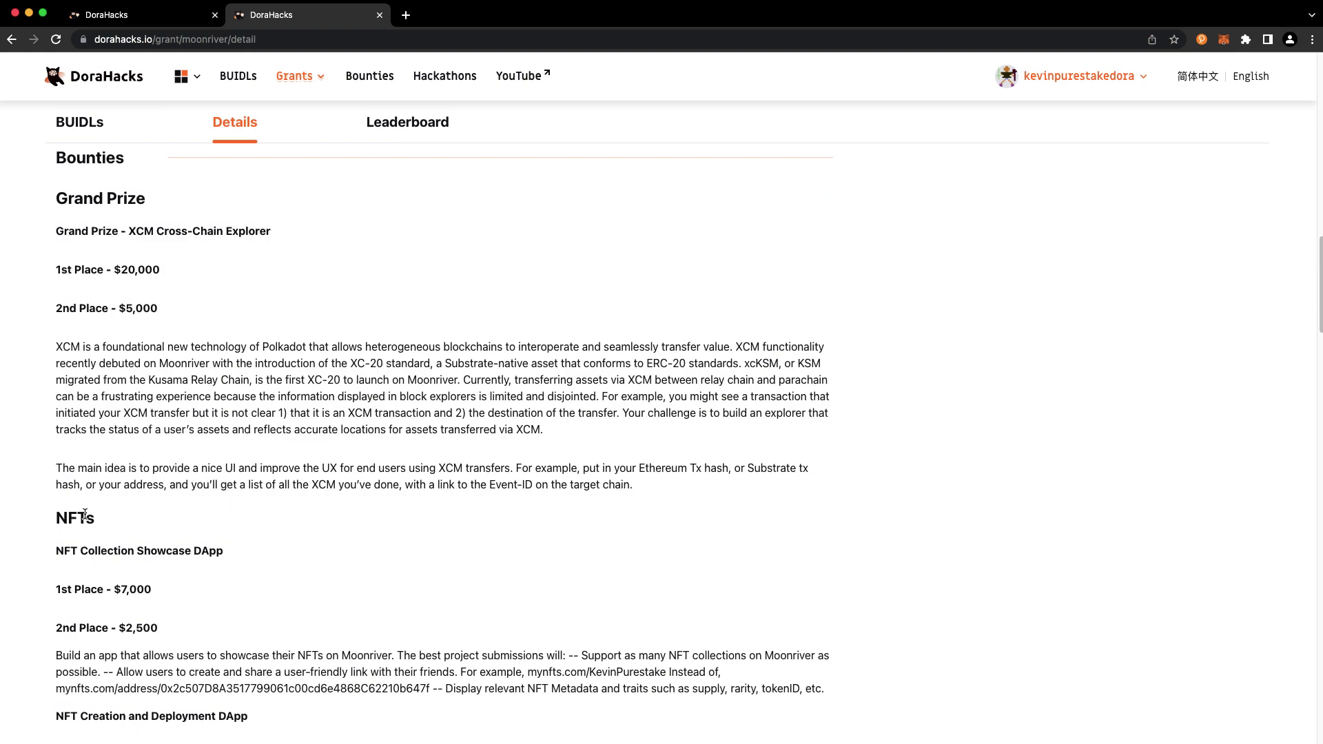
scroll(86, 517, down, 3)
scroll(86, 514, down, 2)
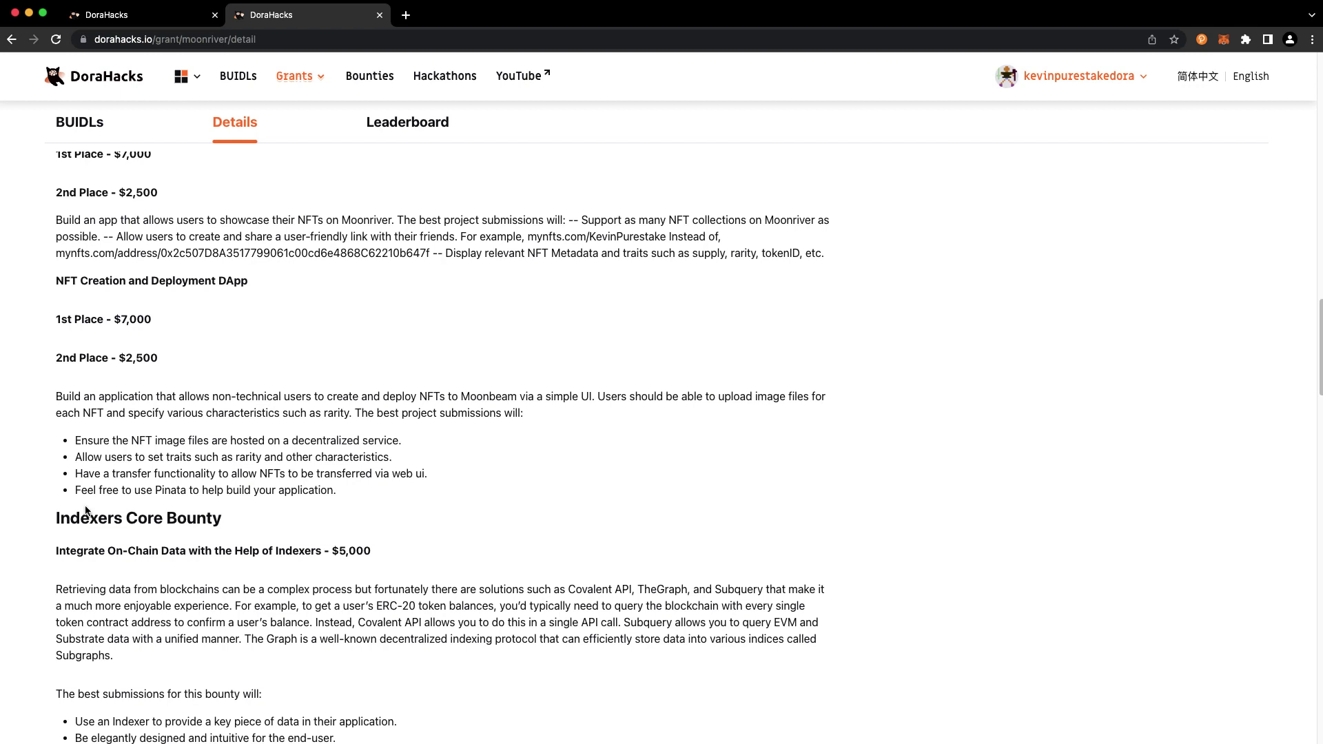
scroll(85, 496, down, 1)
scroll(86, 498, down, 1)
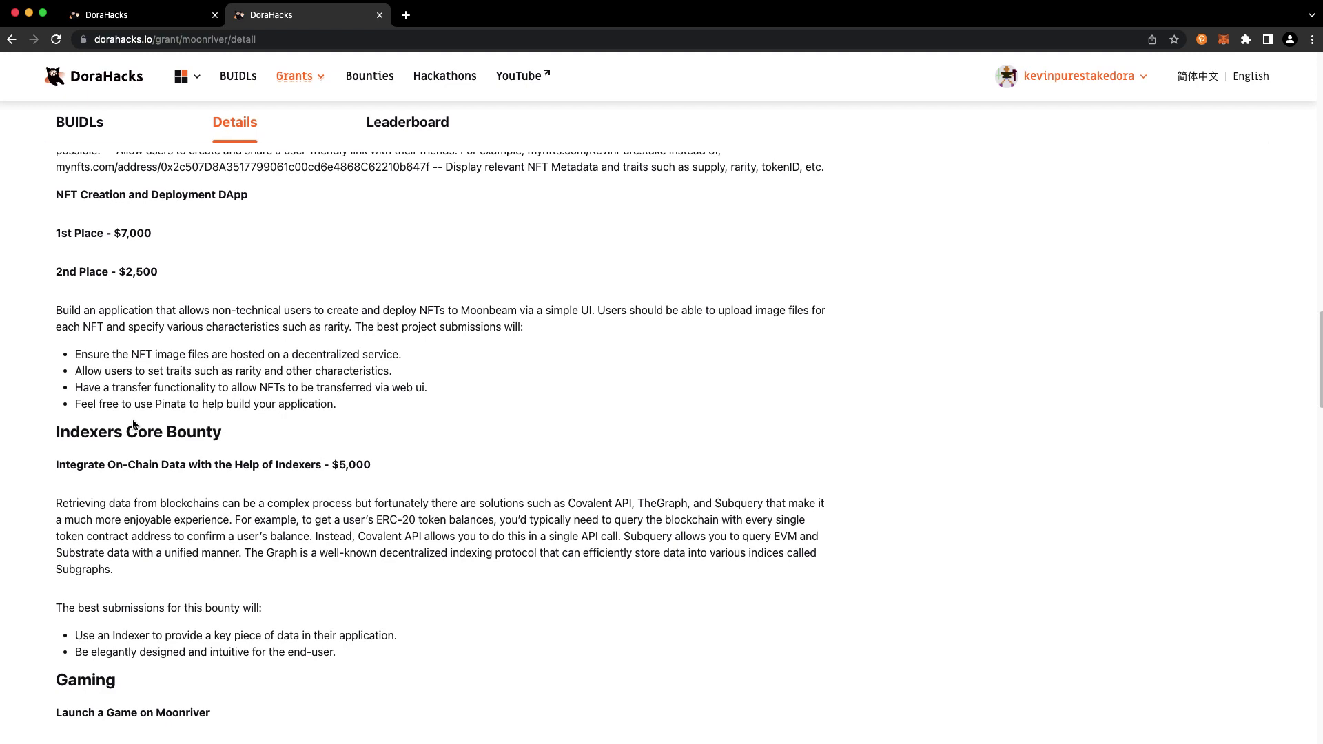
scroll(212, 445, down, 4)
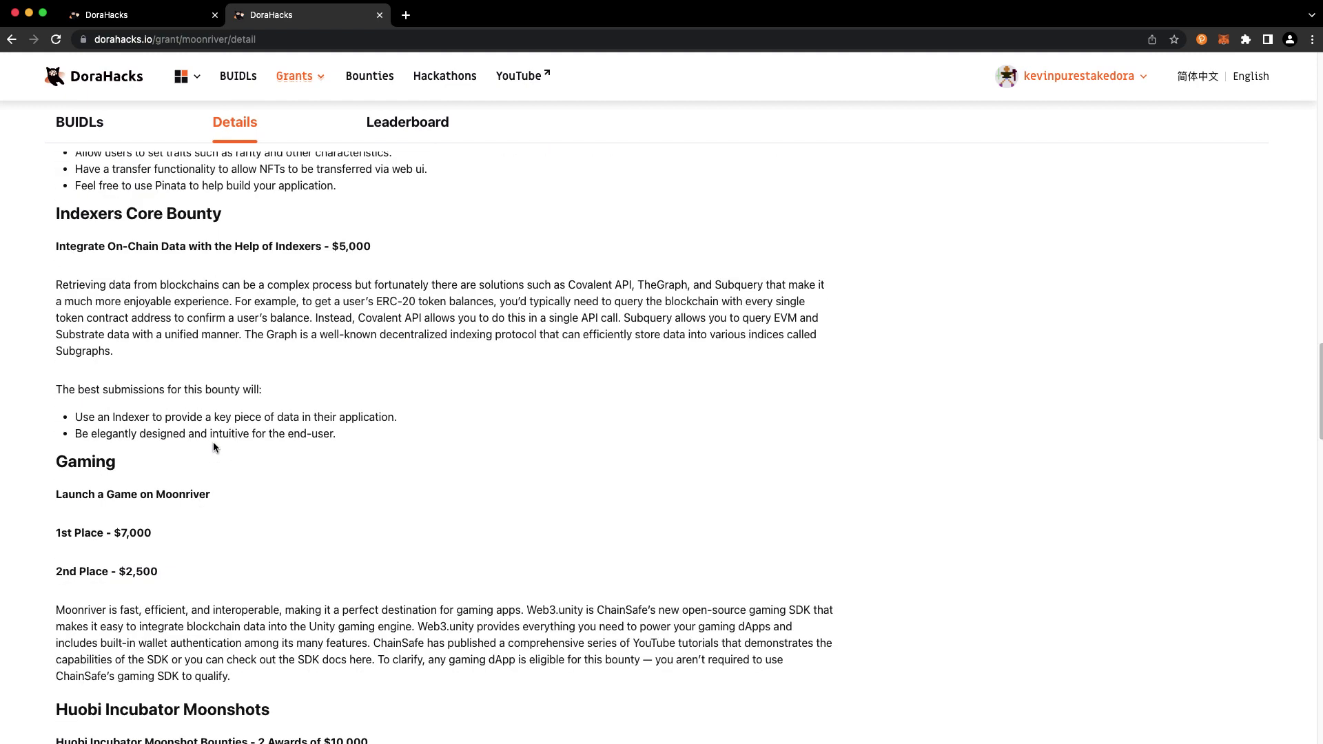
scroll(212, 444, down, 3)
scroll(233, 456, down, 2)
scroll(259, 463, down, 2)
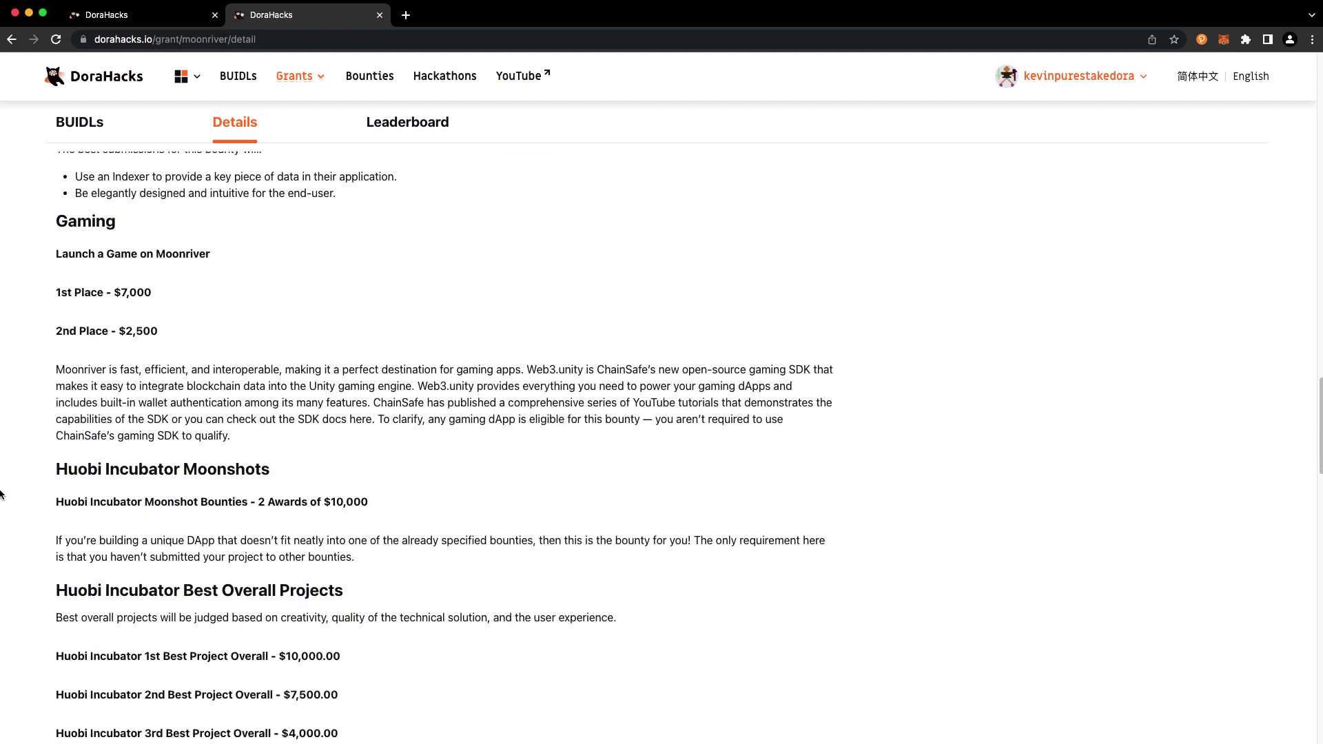
scroll(25, 466, down, 3)
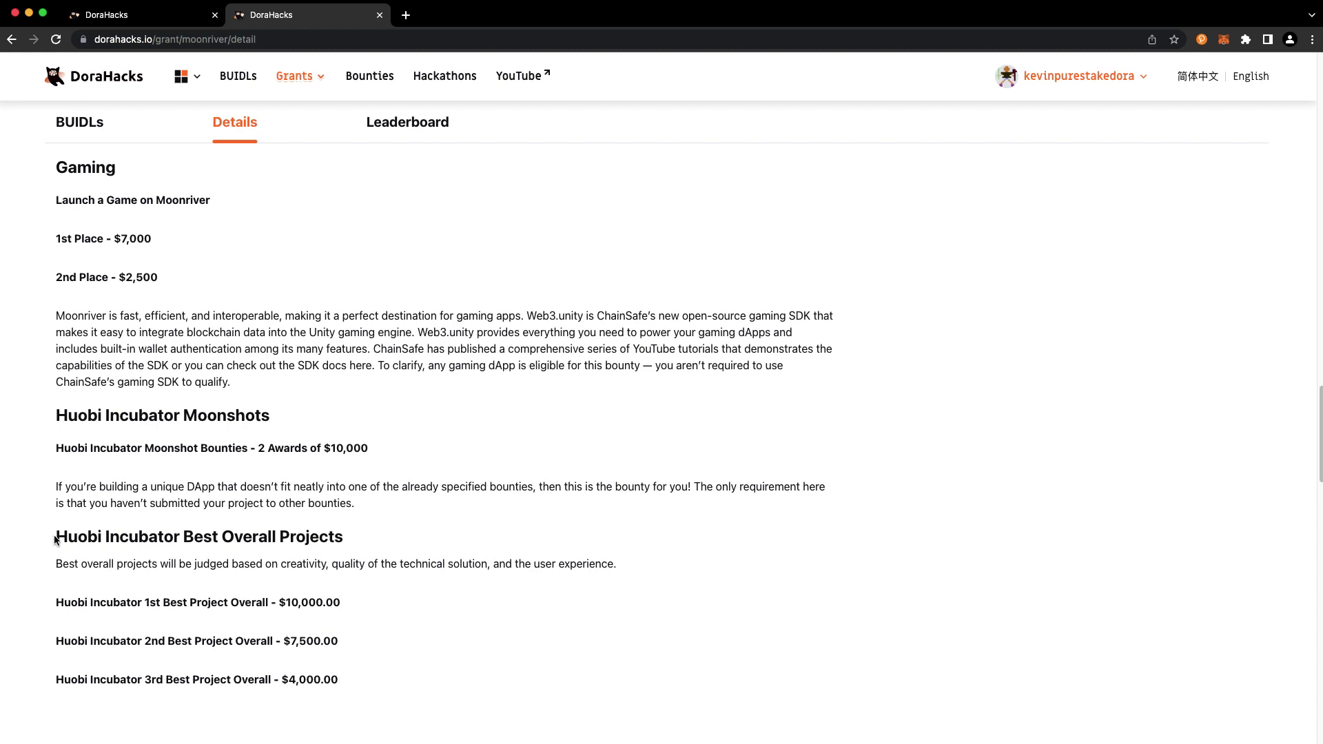
scroll(32, 475, up, 10)
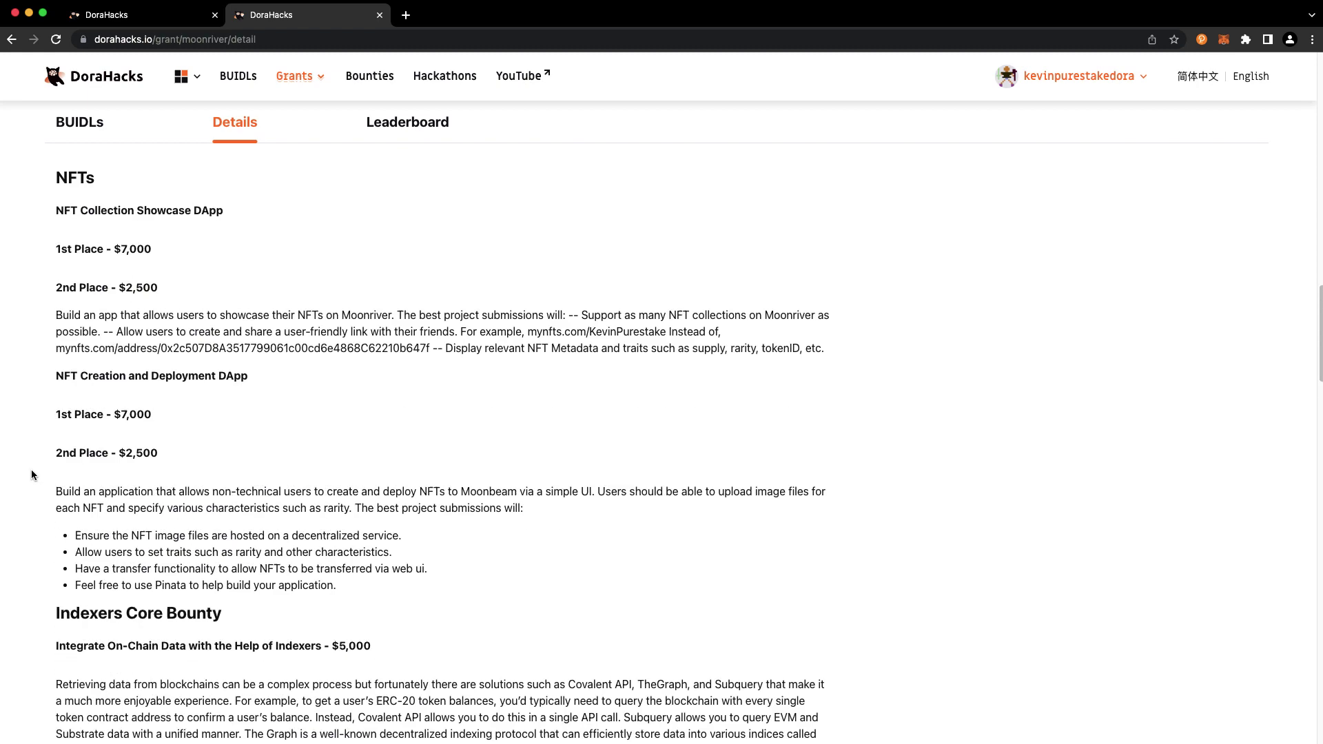
scroll(33, 474, up, 5)
scroll(32, 475, up, 10)
scroll(33, 475, up, 5)
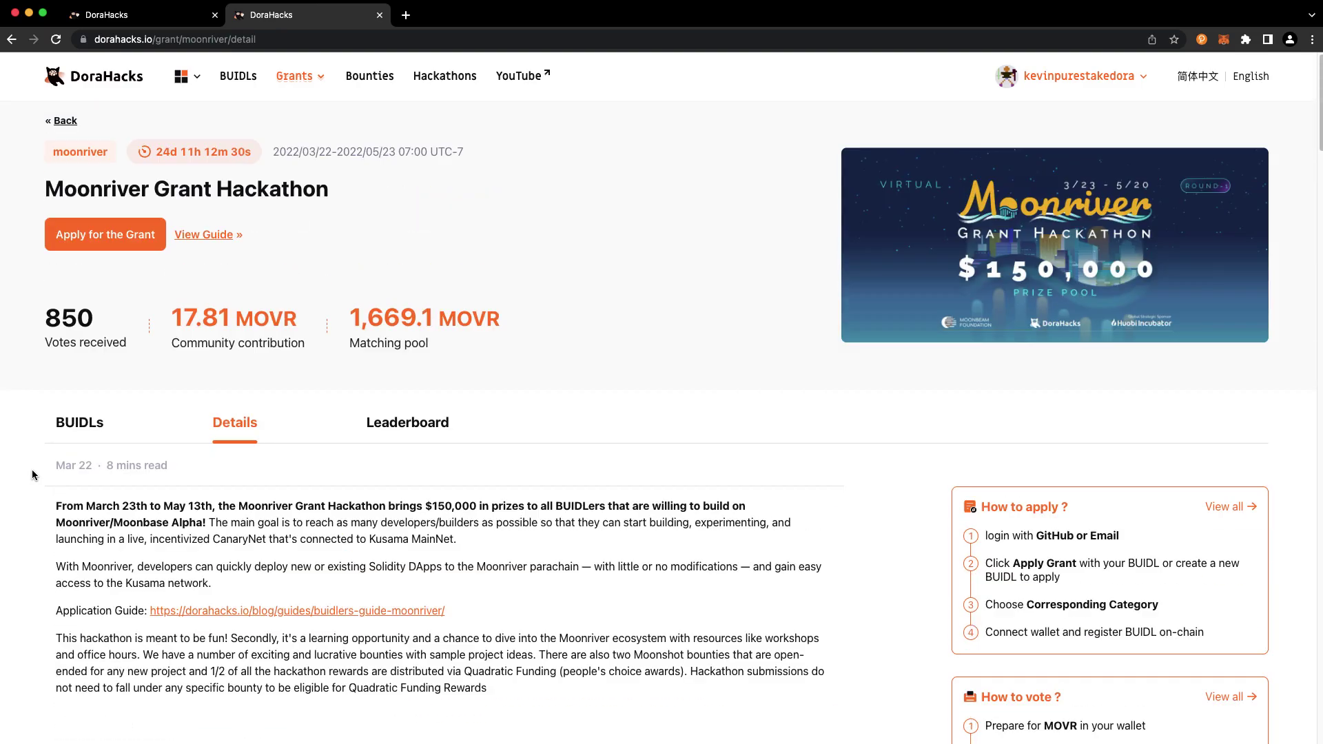